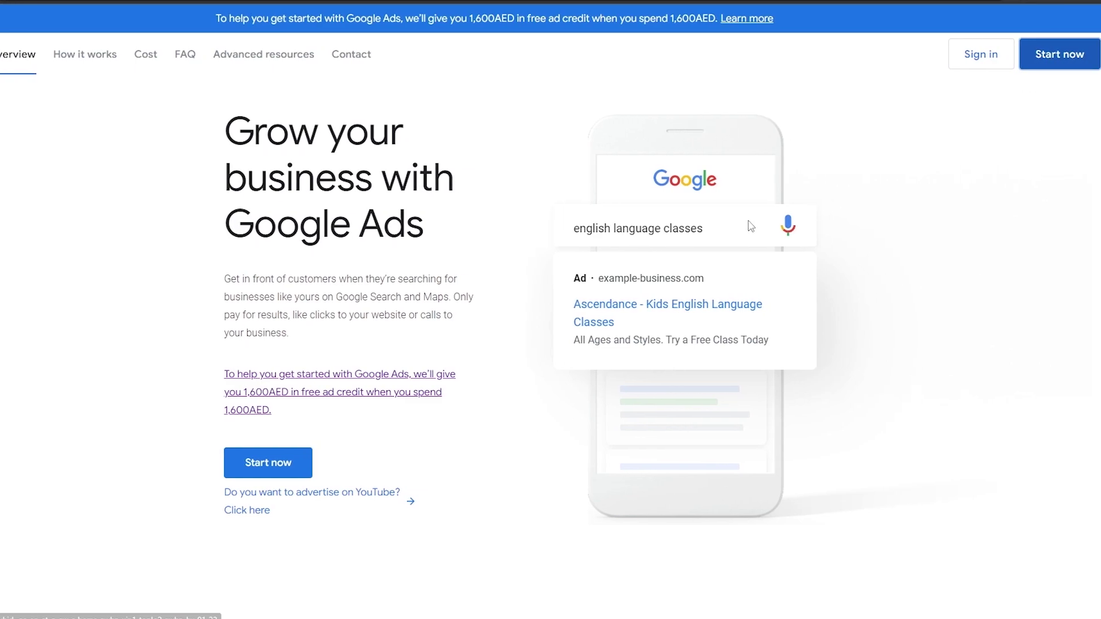
Step: Start the Google Ads sign-up and choose to create the first campaign
left_click(268, 462)
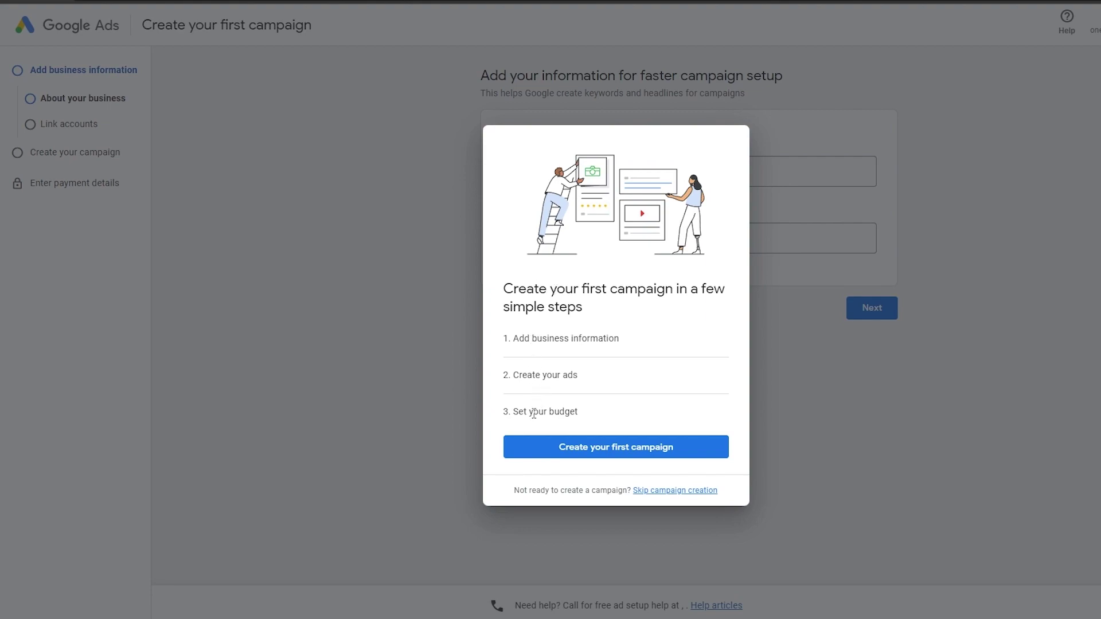
left_click(635, 491)
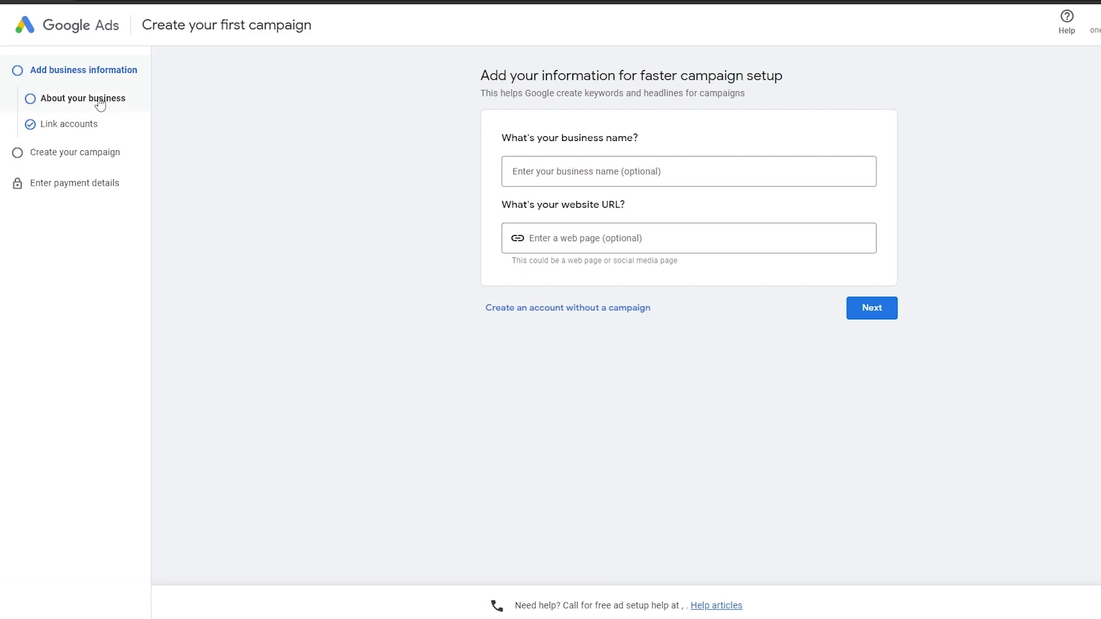
Step: Skip the business name, website and account linking pages, leaving them blank
left_click(70, 128)
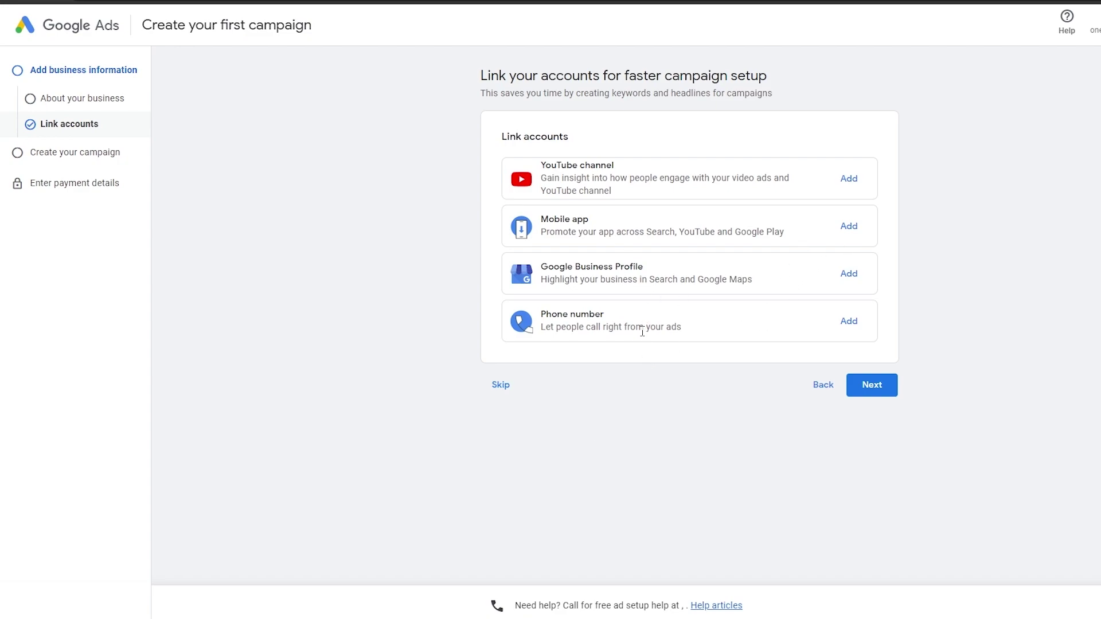
left_click(95, 155)
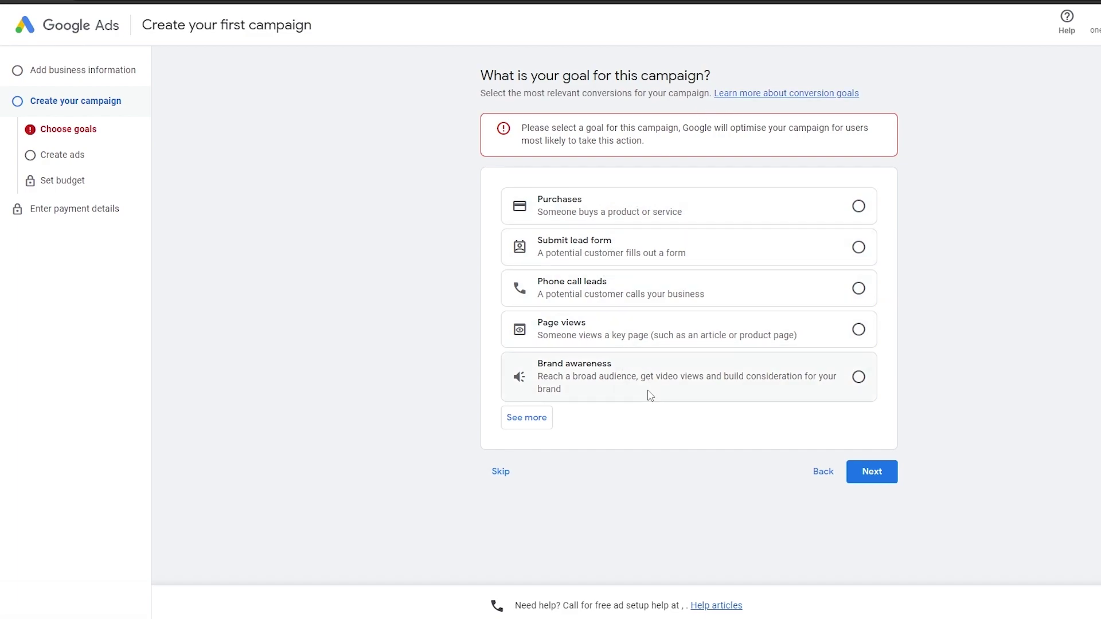
Step: Pick Brand awareness from the expanded goal list and continue
left_click(540, 430)
scroll(574, 516, "down", 2)
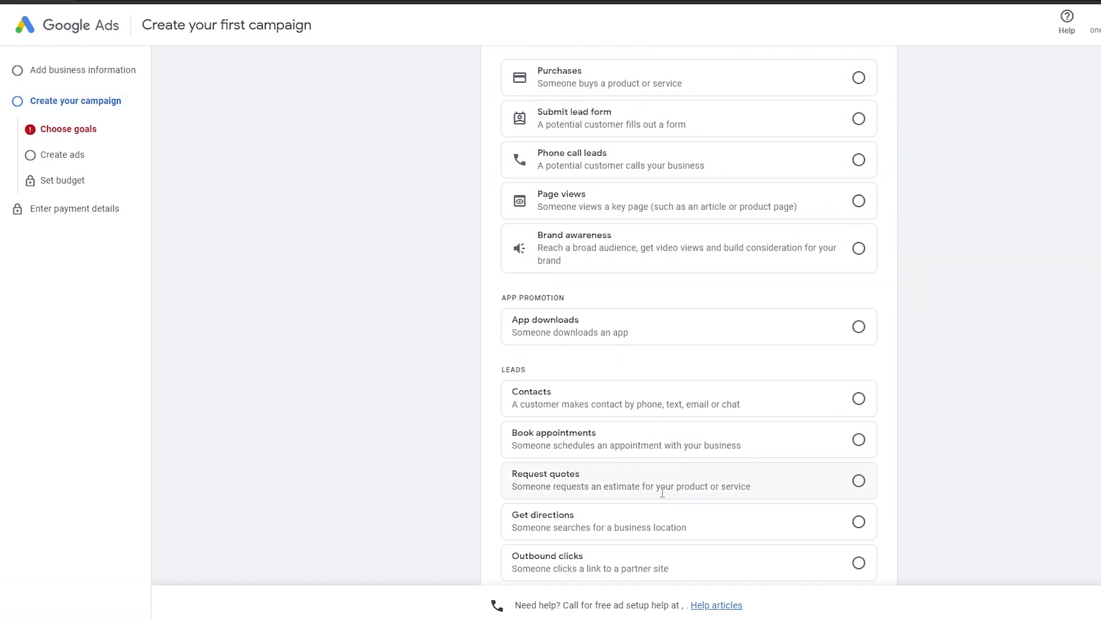
scroll(697, 447, "down", 5)
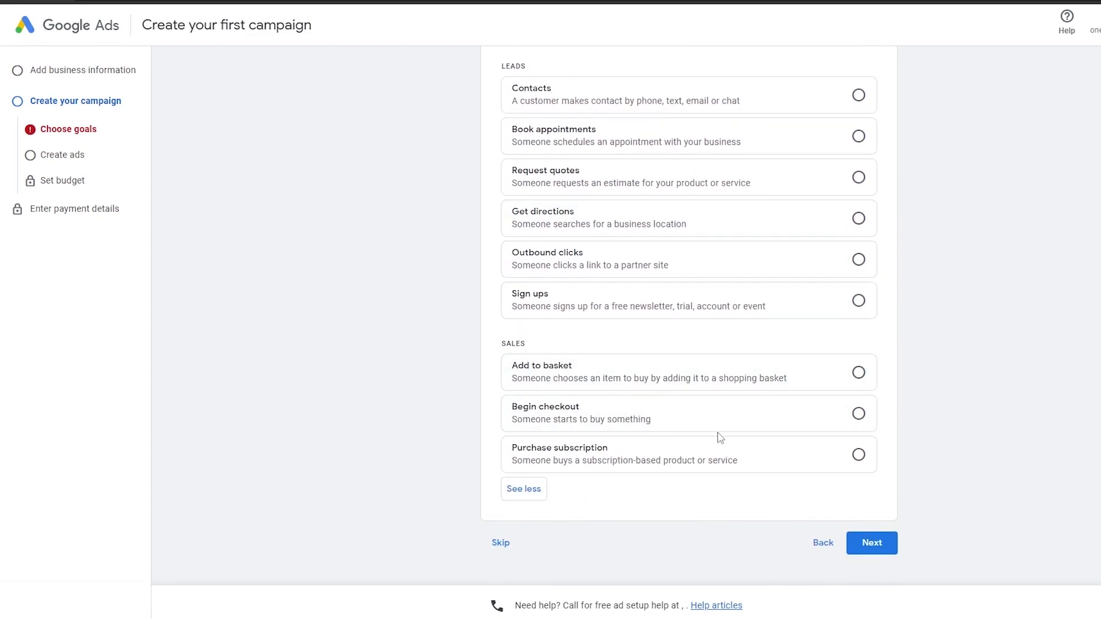
scroll(721, 438, "up", 1)
scroll(711, 559, "up", 6)
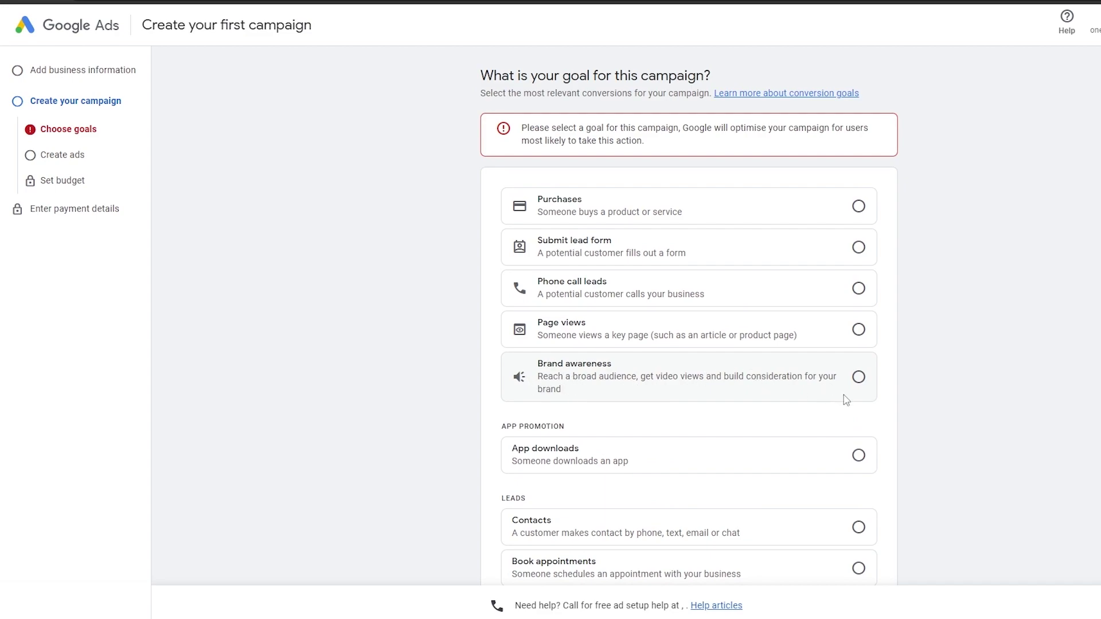
left_click(555, 395)
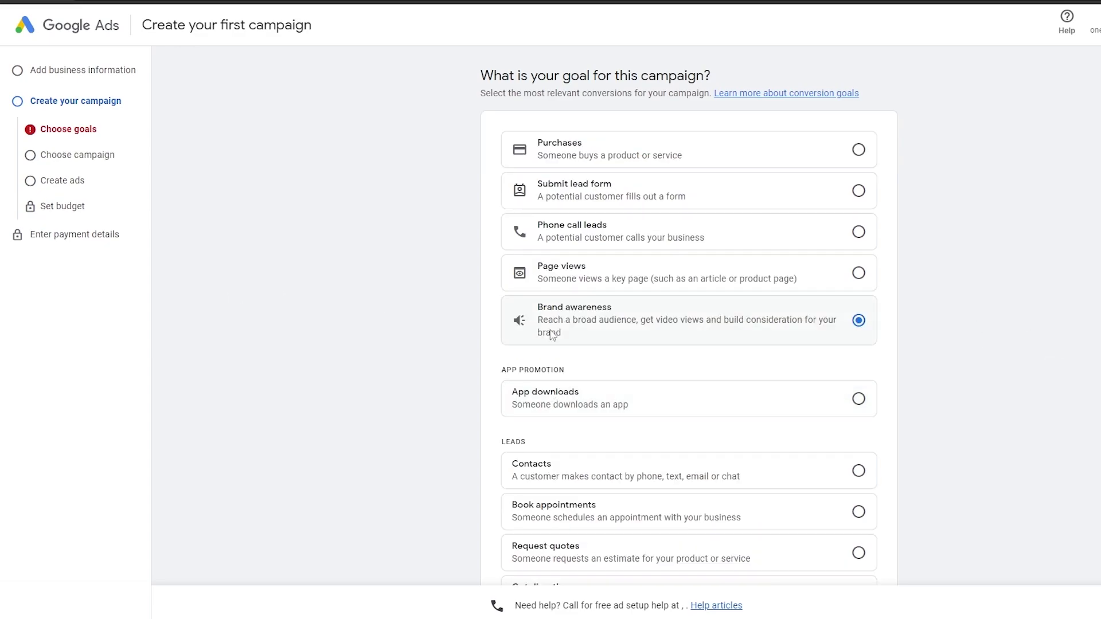
scroll(828, 426, "down", 5)
scroll(829, 425, "down", 1)
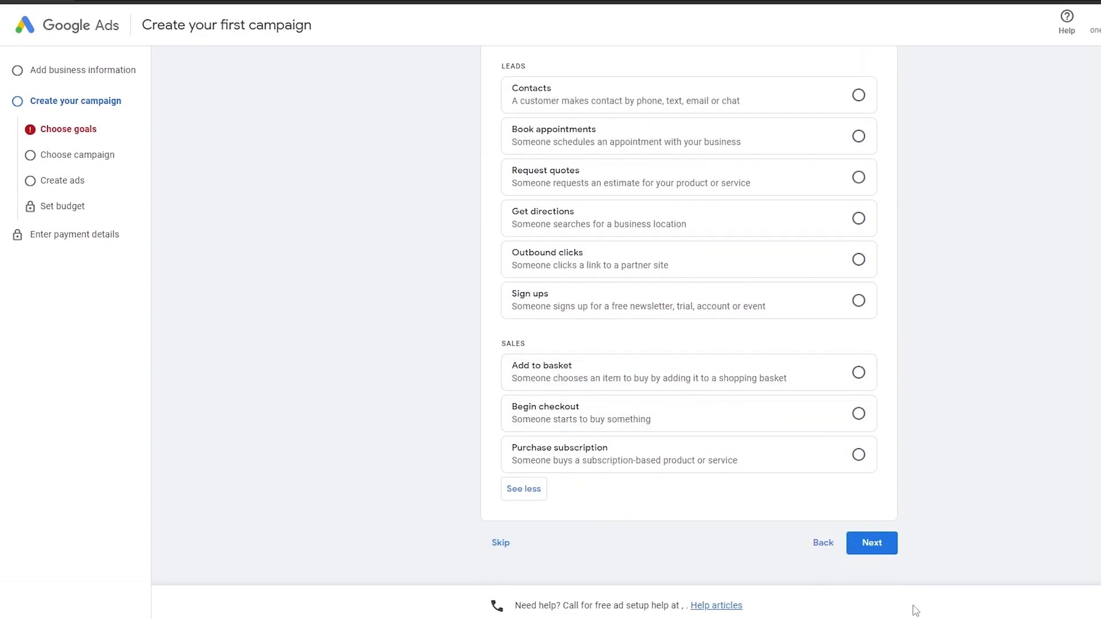
left_click(870, 555)
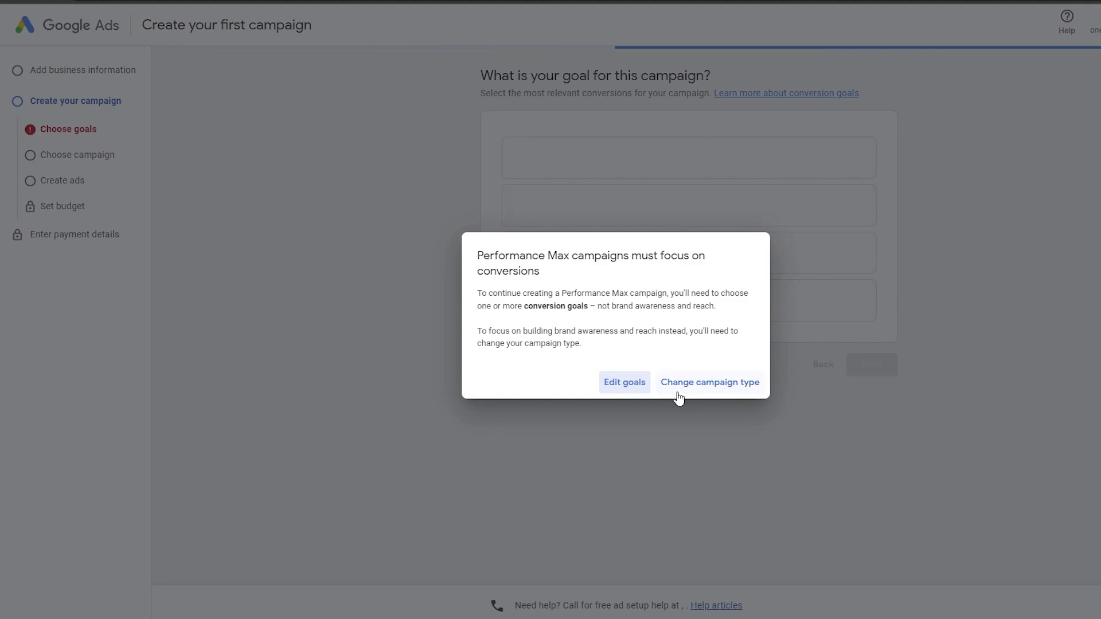
Step: Switch the campaign type to Video with the Video views subtype and continue
left_click(707, 388)
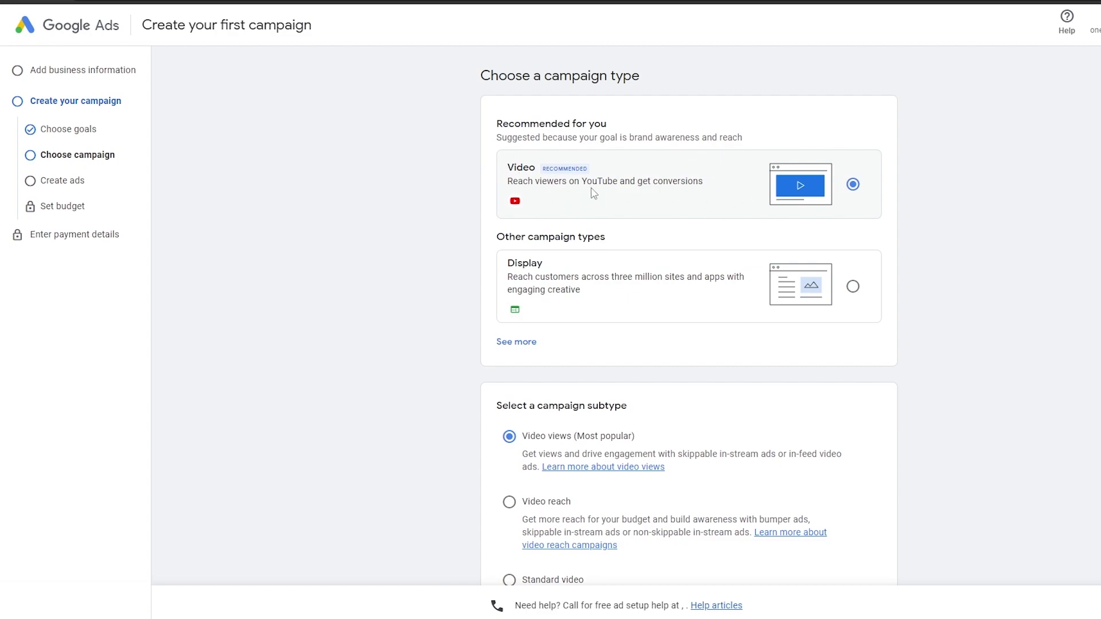
scroll(671, 214, "down", 2)
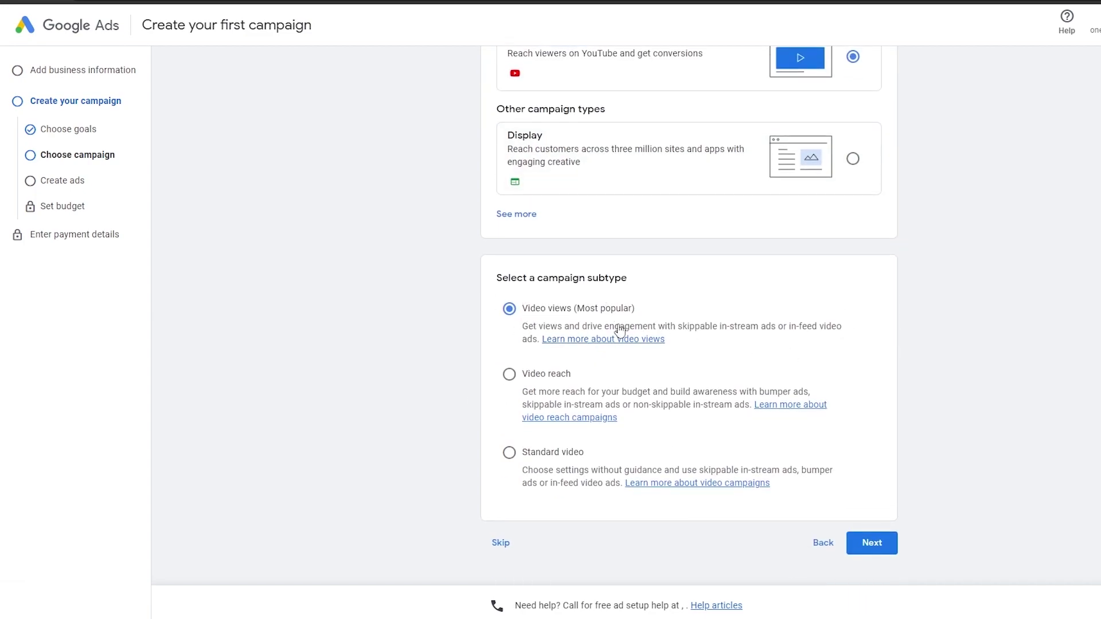
scroll(594, 504, "up", 2)
scroll(803, 287, "down", 1)
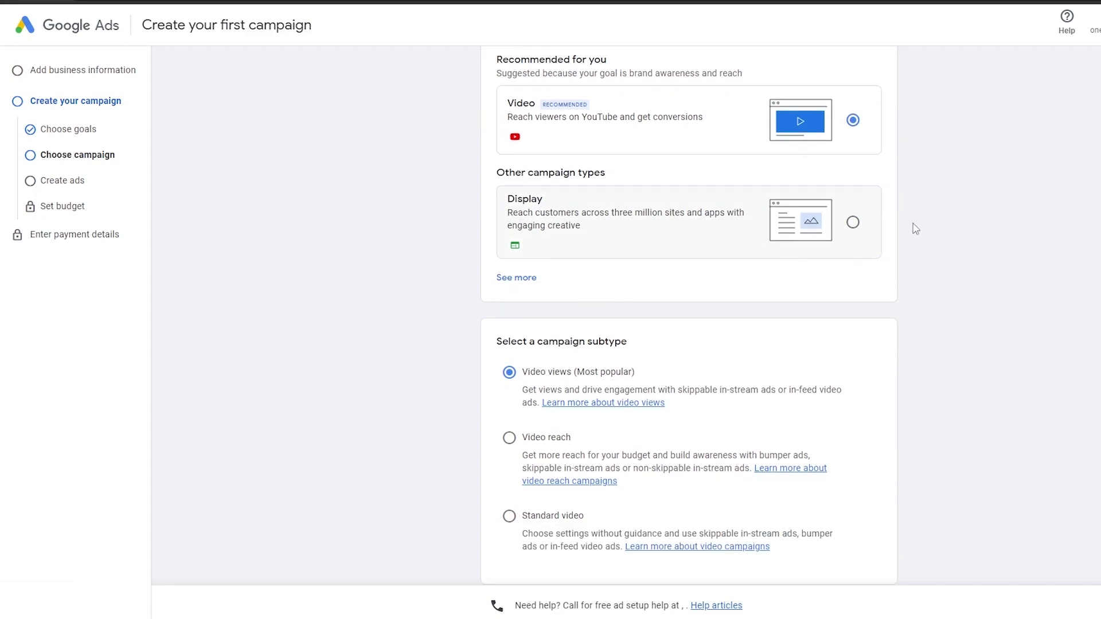
scroll(745, 310, "down", 1)
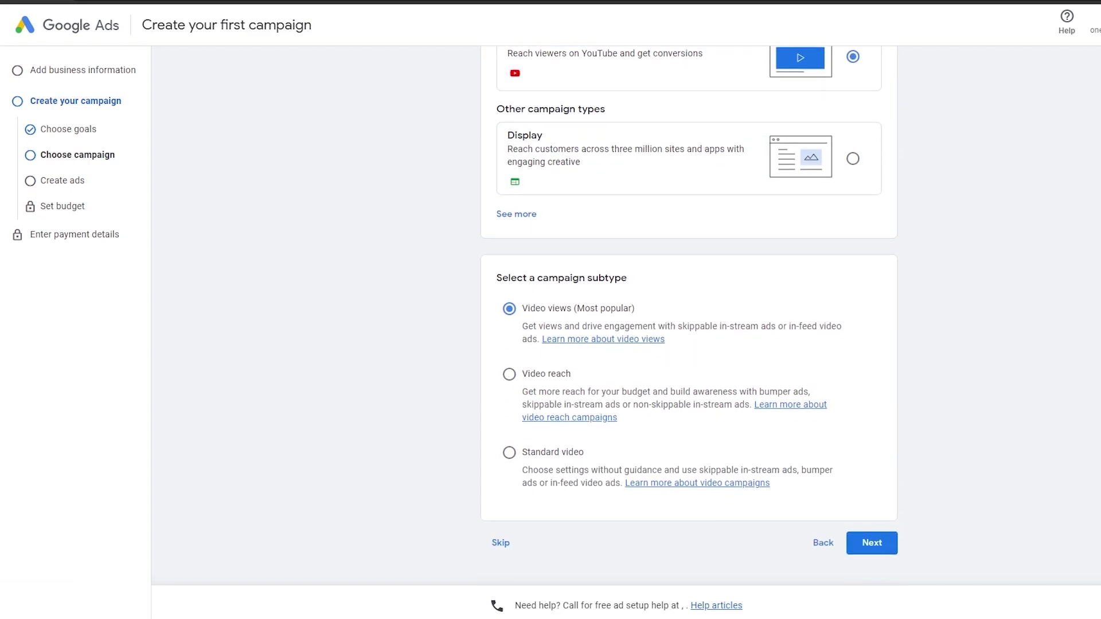
left_click(867, 543)
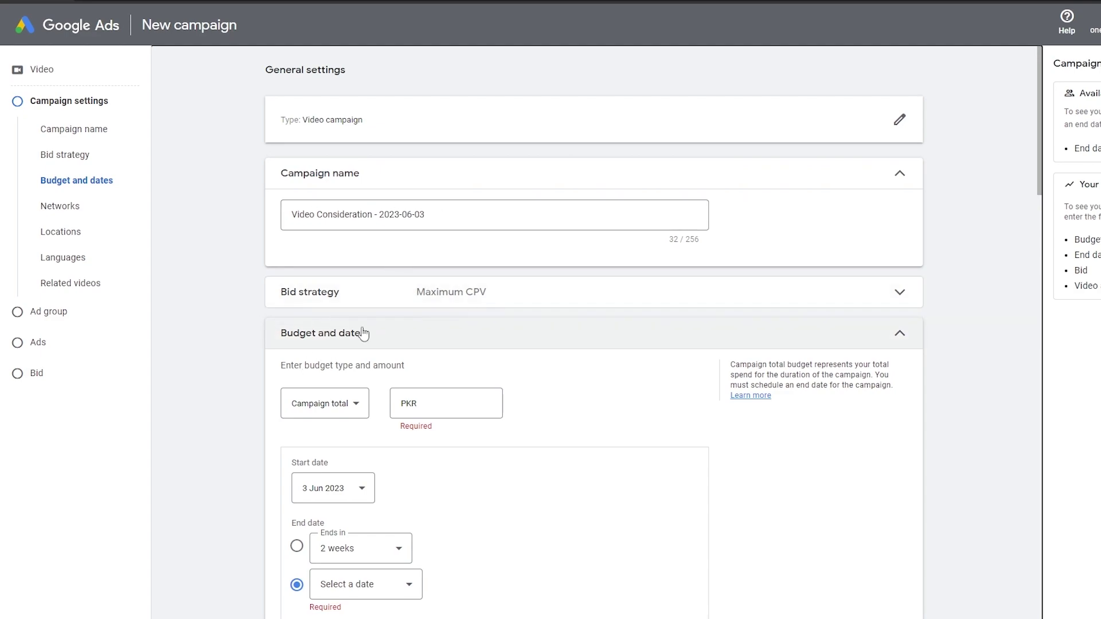
scroll(287, 344, "down", 8)
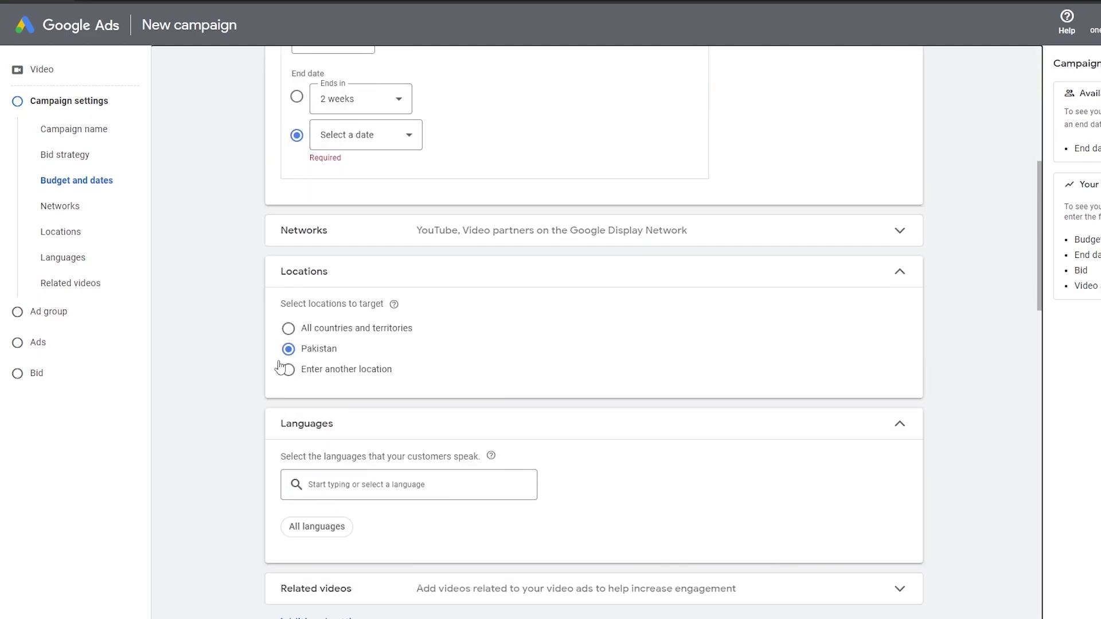
scroll(495, 396, "down", 5)
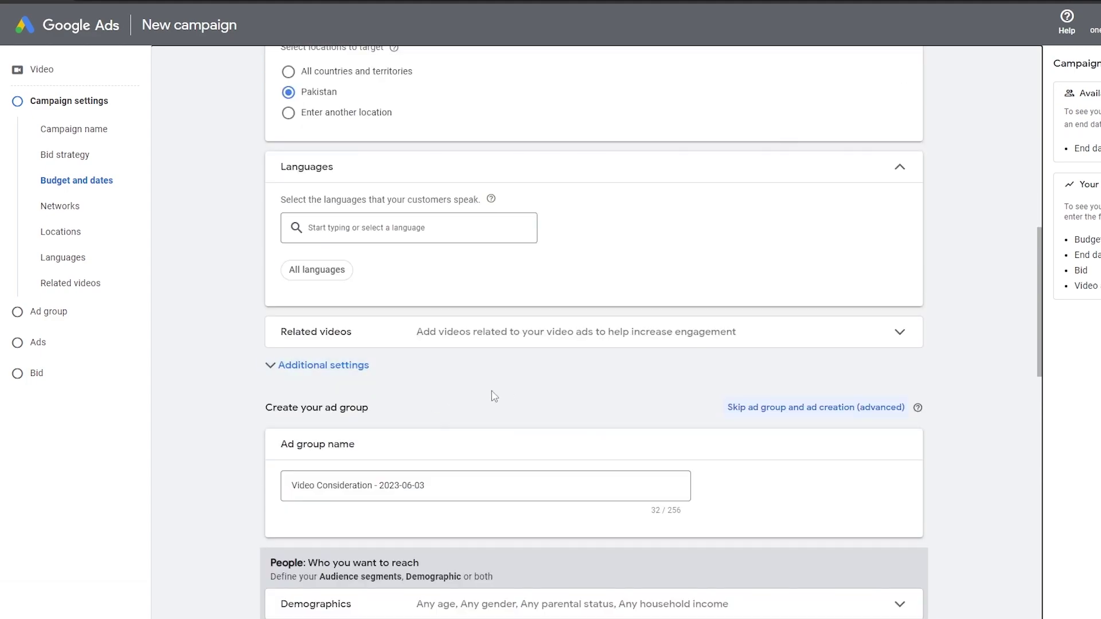
scroll(495, 396, "down", 2)
scroll(290, 422, "down", 5)
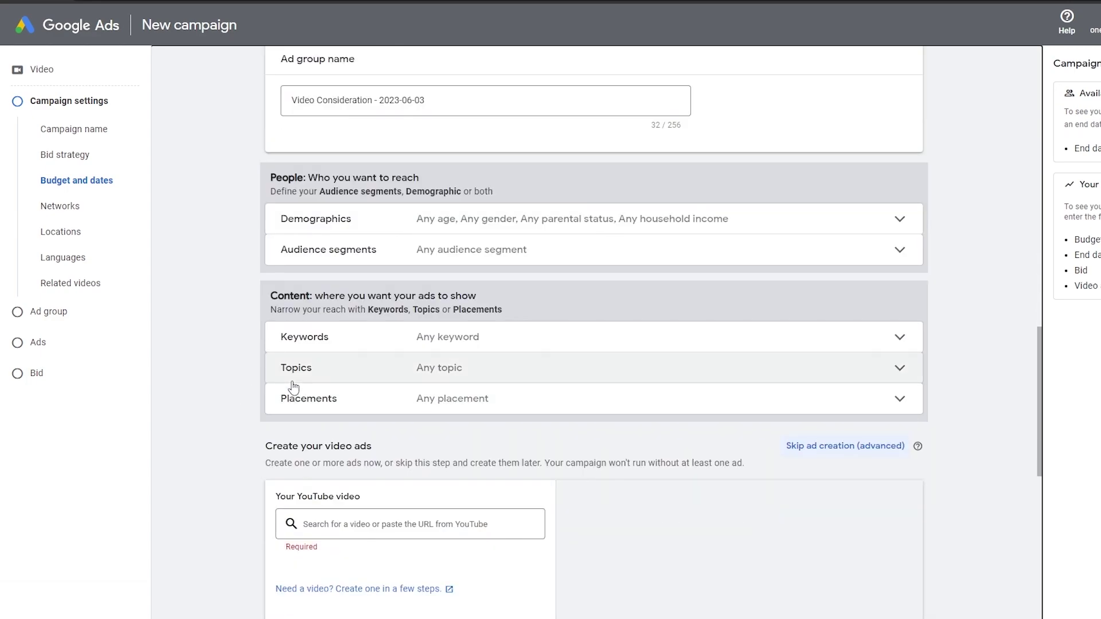
scroll(583, 278, "down", 2)
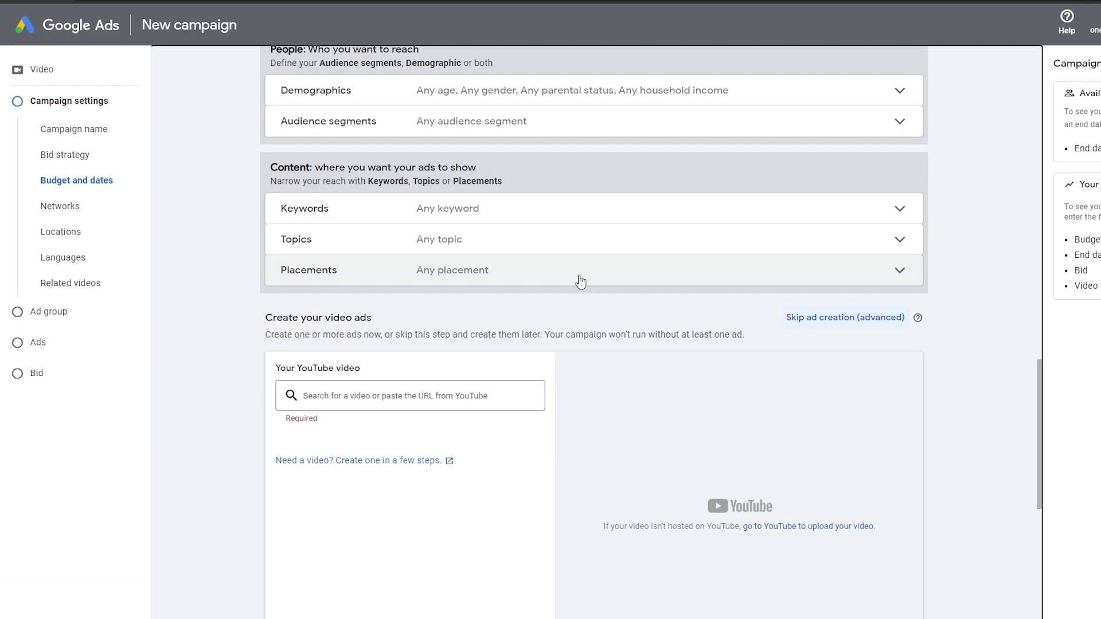
scroll(580, 281, "up", 20)
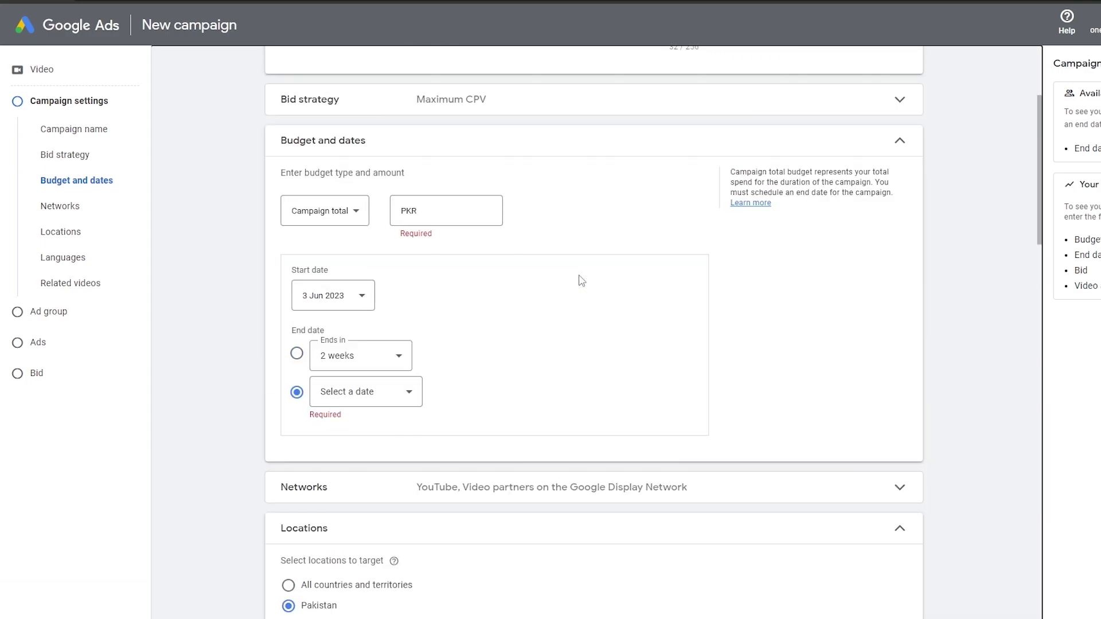
scroll(347, 248, "up", 3)
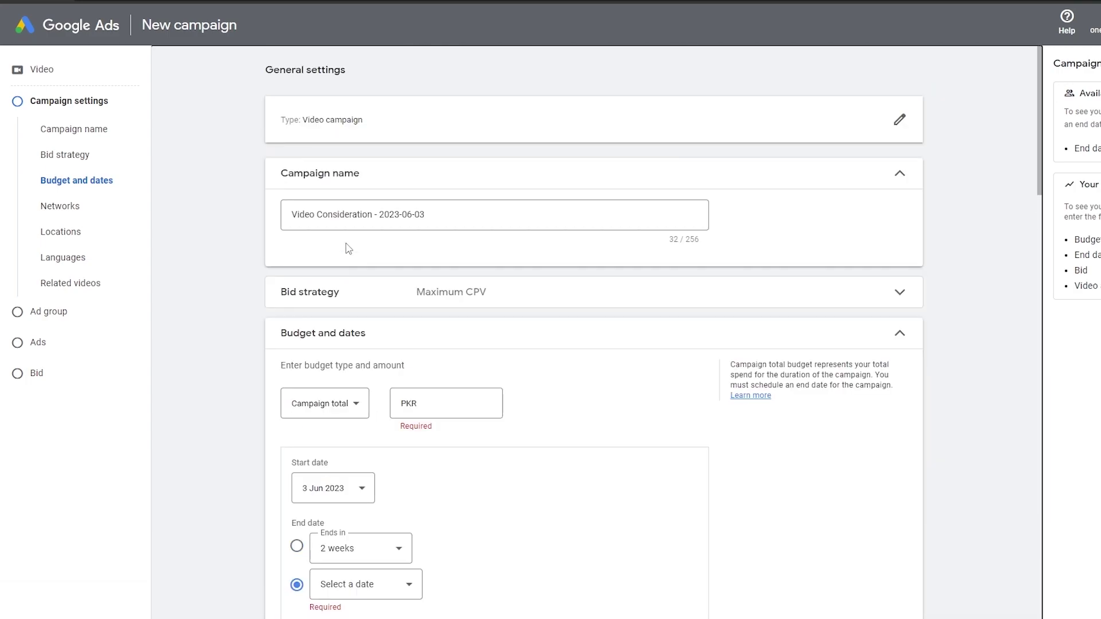
scroll(576, 268, "down", 1)
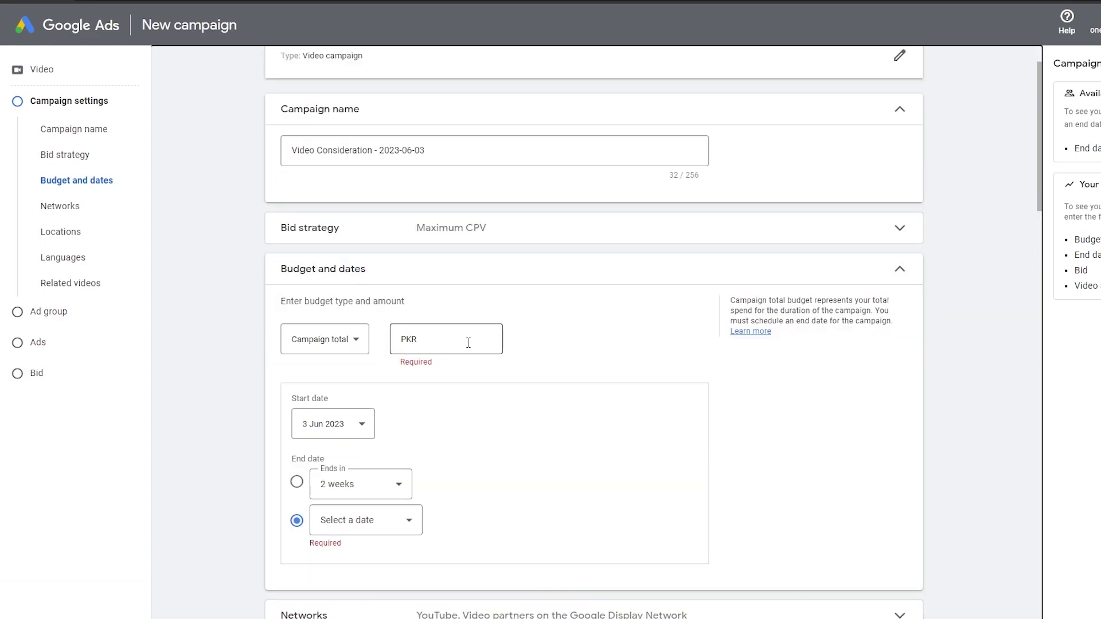
Step: Review the bid strategy settings, then collapse them again
left_click(368, 237)
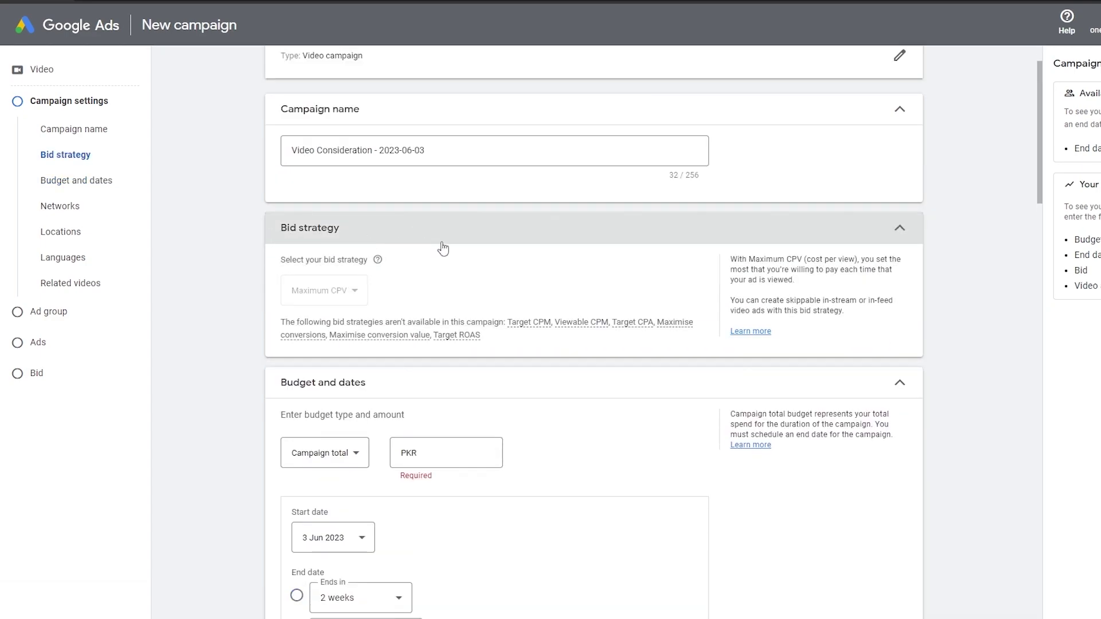
double_click(341, 297)
left_click(366, 304)
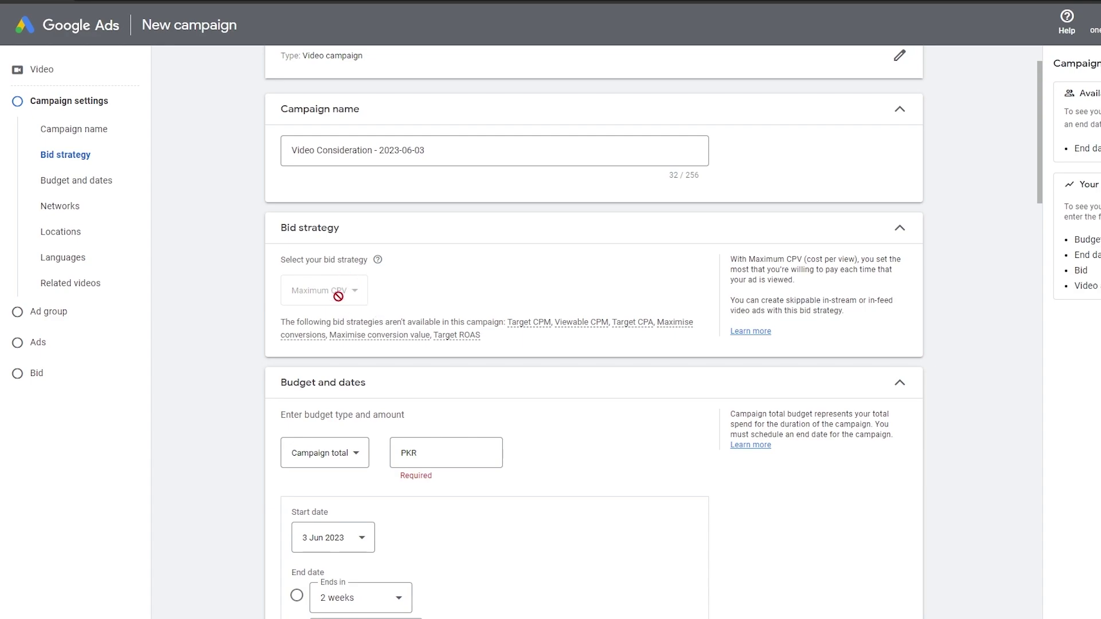
left_click(393, 235)
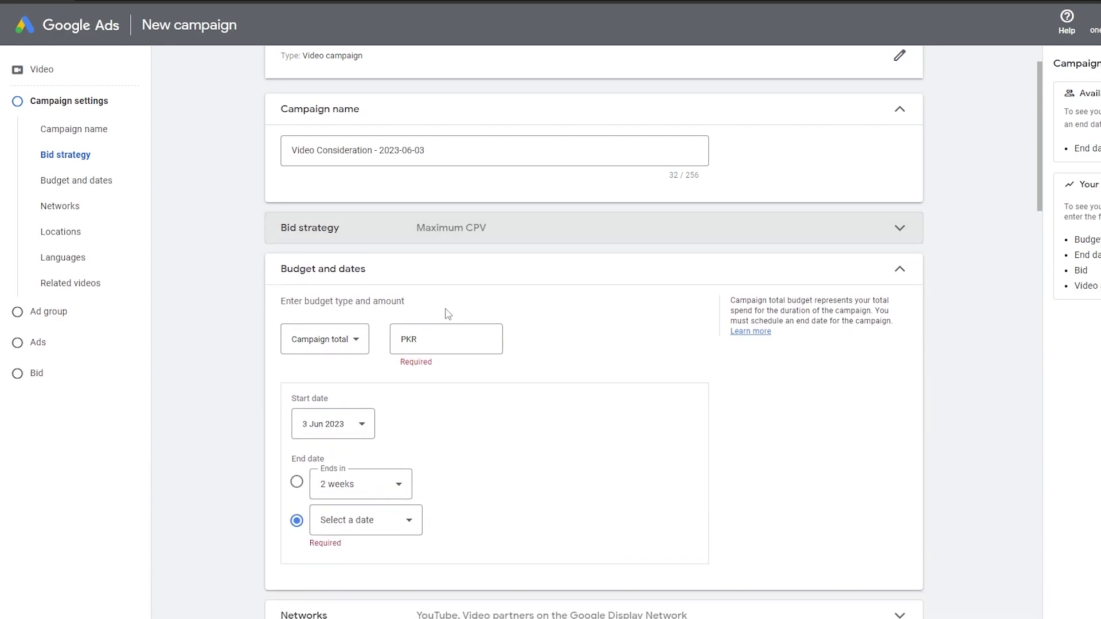
Step: Set the budget type to Daily after briefly trying Campaign total
scroll(447, 313, "down", 1)
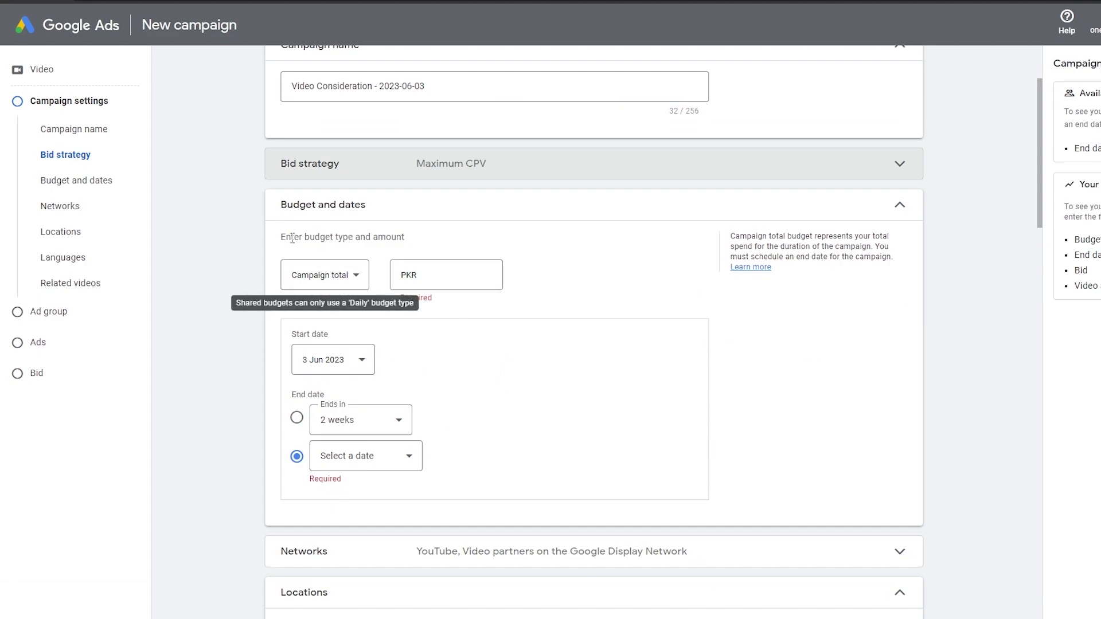
mouse_move(291, 237)
left_mouse_down()
mouse_move(410, 237)
mouse_move(281, 237)
left_mouse_up()
left_click(344, 278)
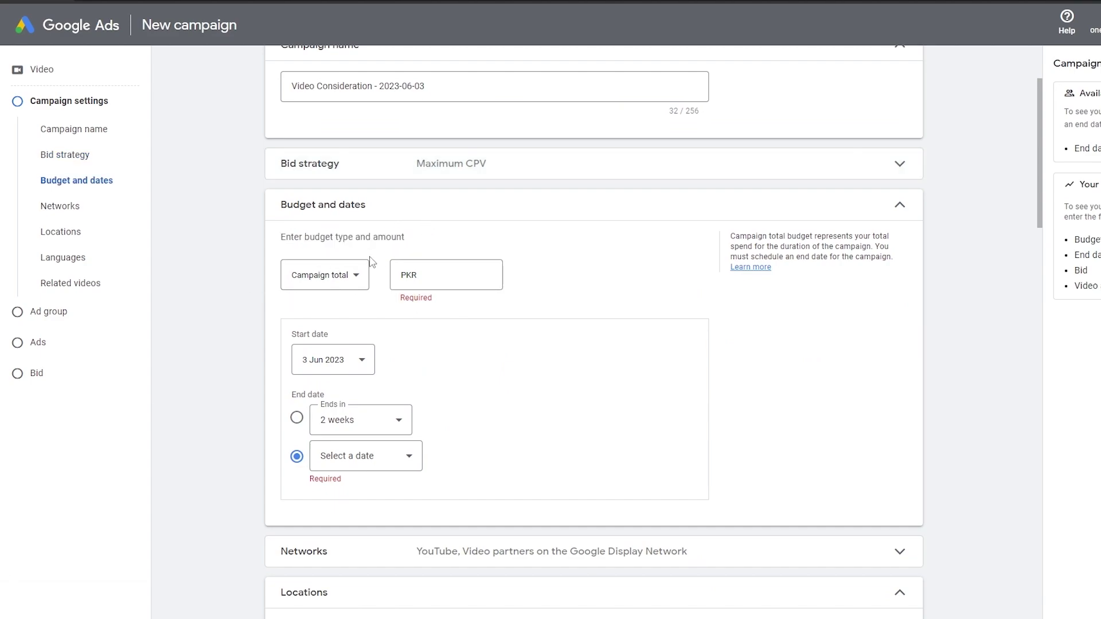
left_click(346, 287)
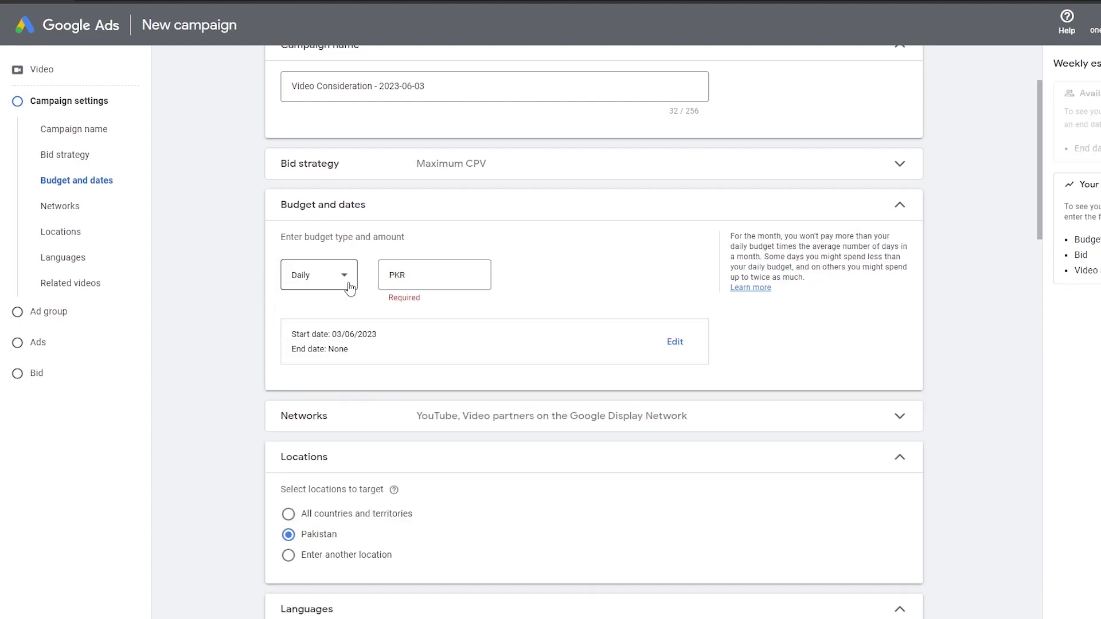
left_click(341, 290)
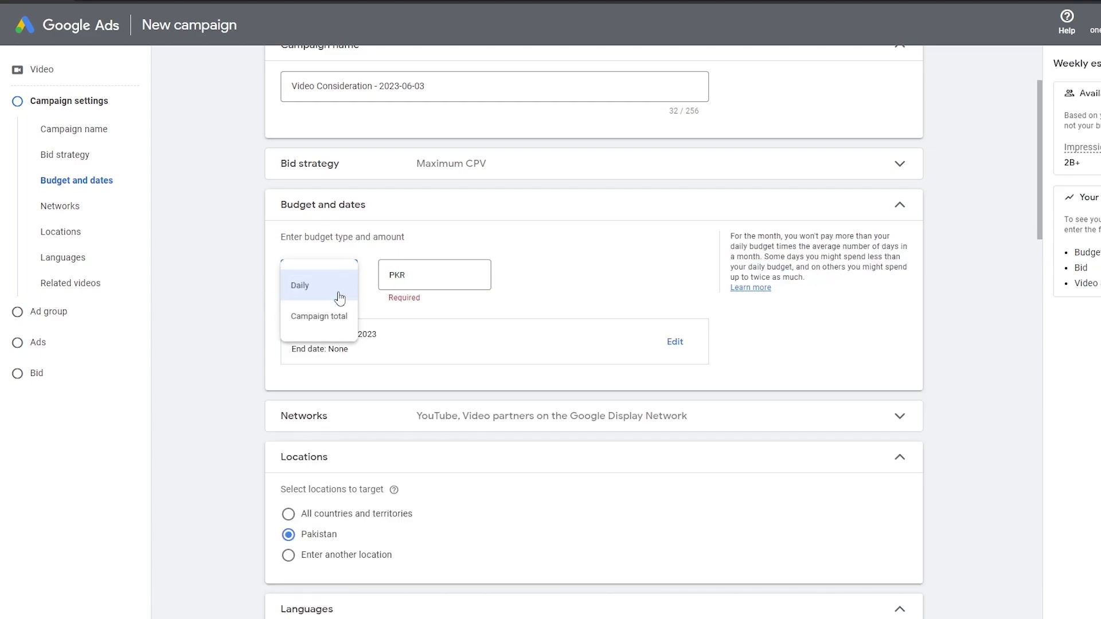
left_click(347, 316)
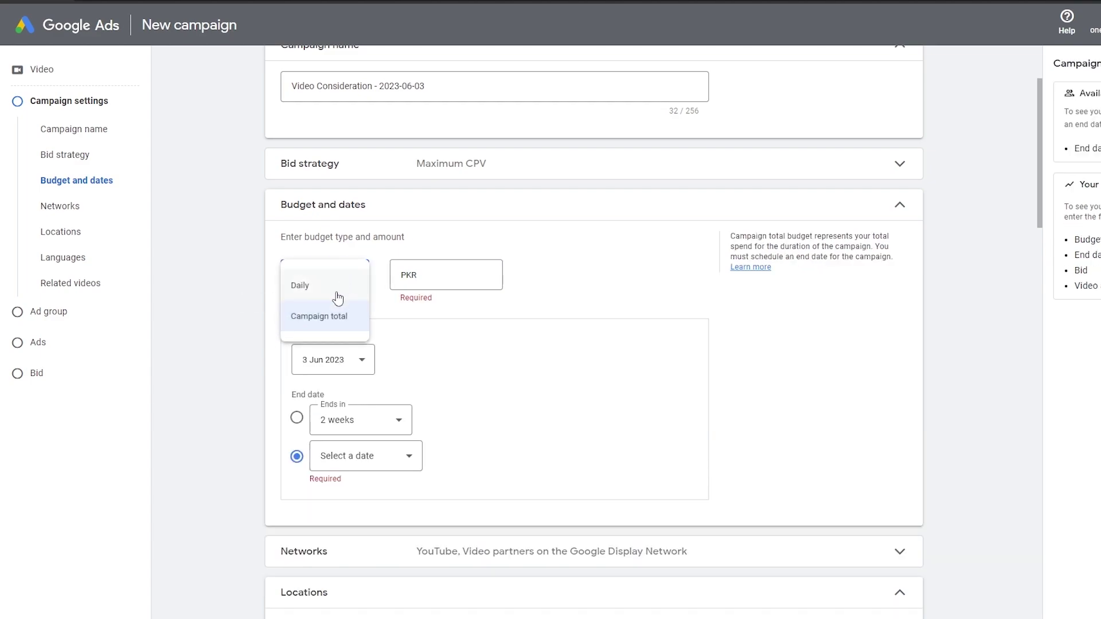
left_click(338, 287)
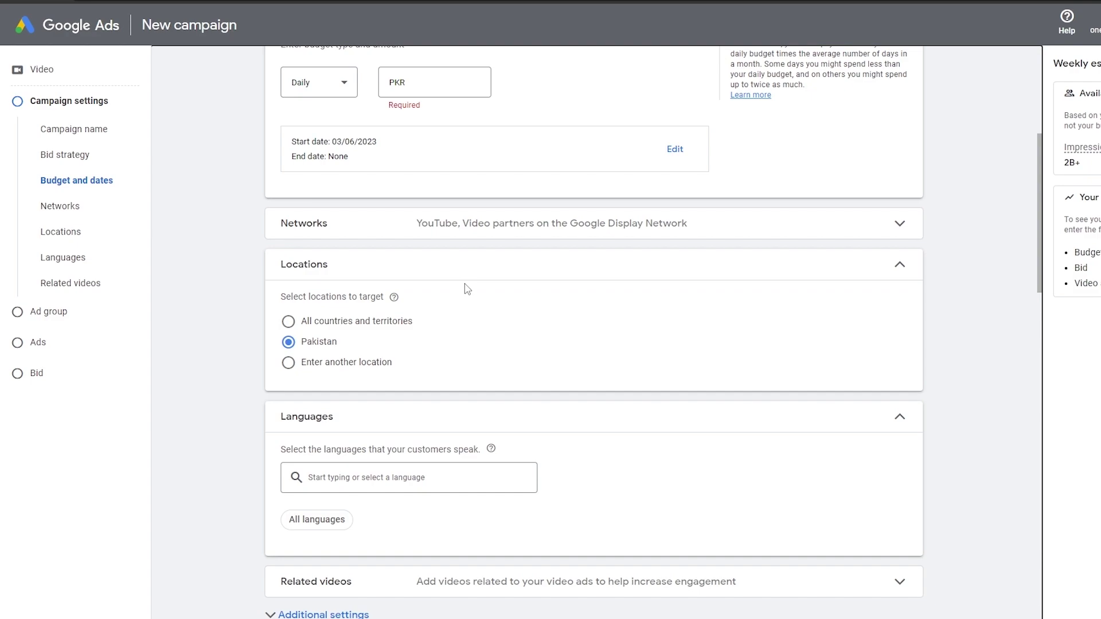
scroll(467, 289, "up", 3)
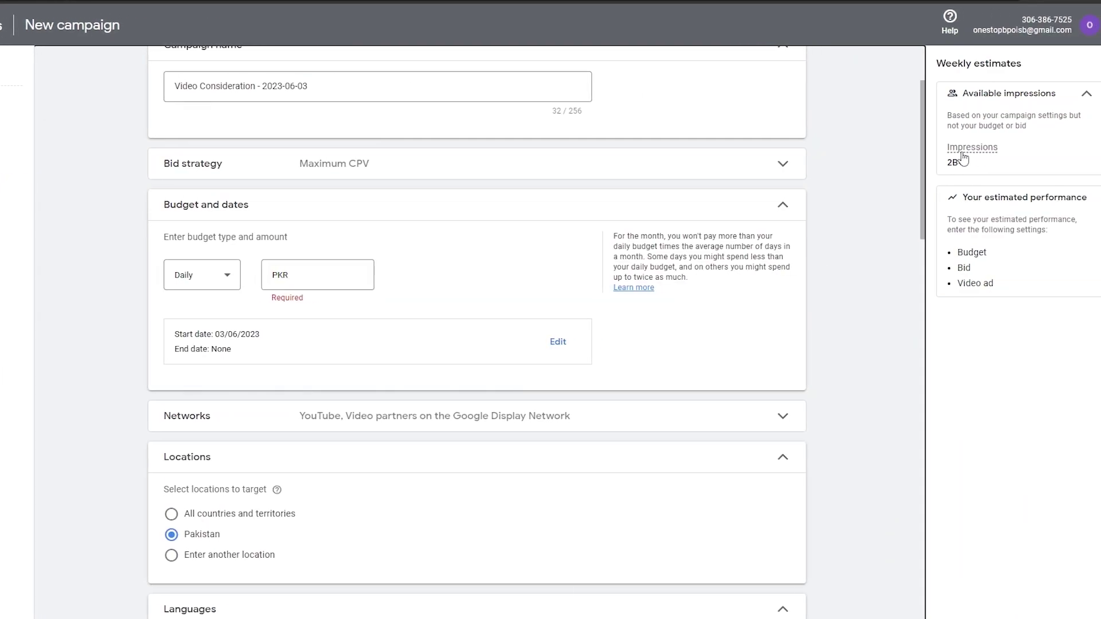
mouse_move(963, 158)
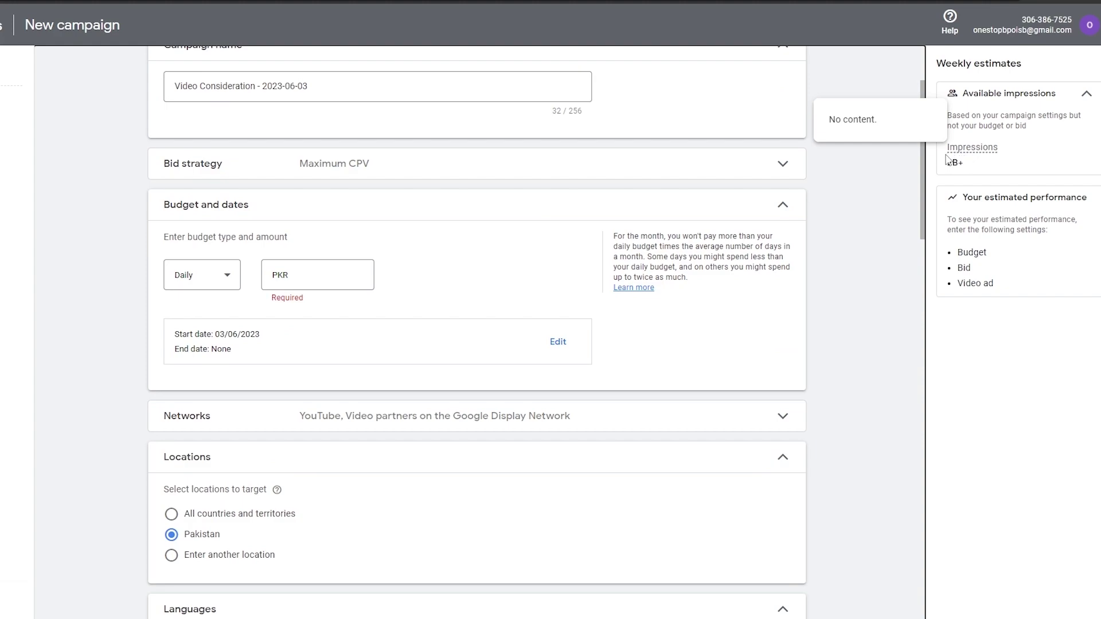
left_click_drag(951, 163, 976, 168)
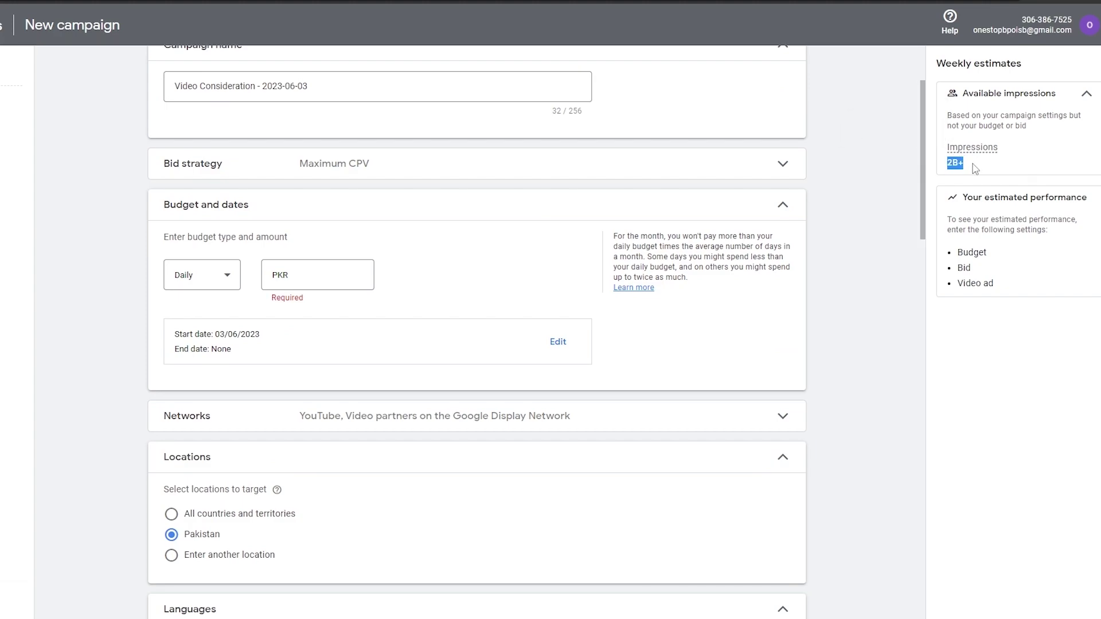
left_click(975, 169)
Step: Replace Pakistan with Brighton, England as a target location
scroll(673, 258, "down", 5)
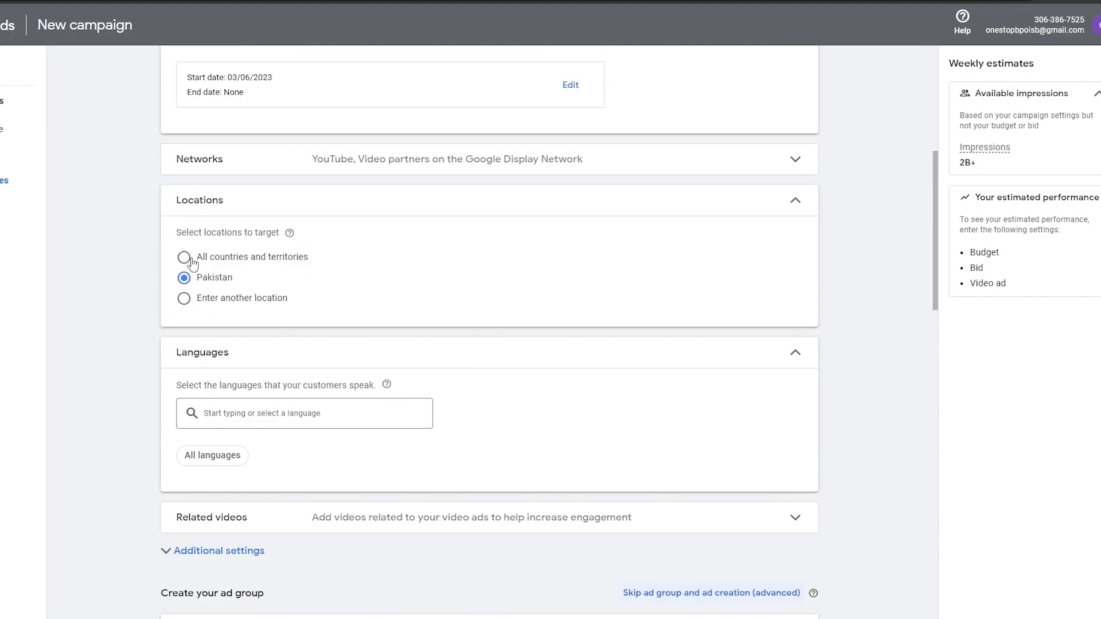
left_click(223, 303)
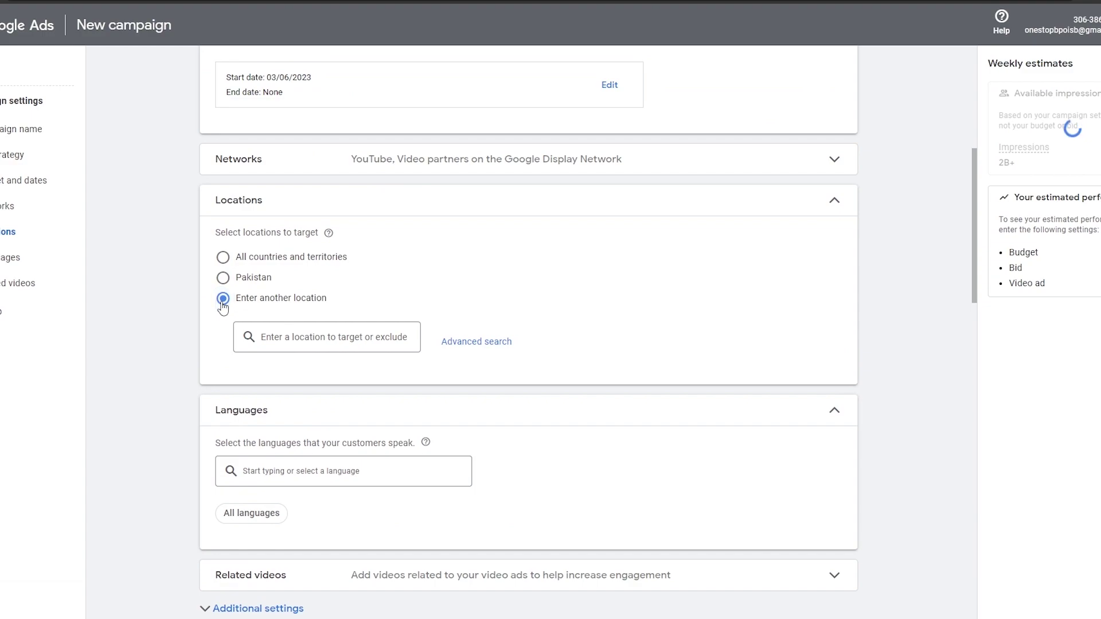
left_click(291, 342)
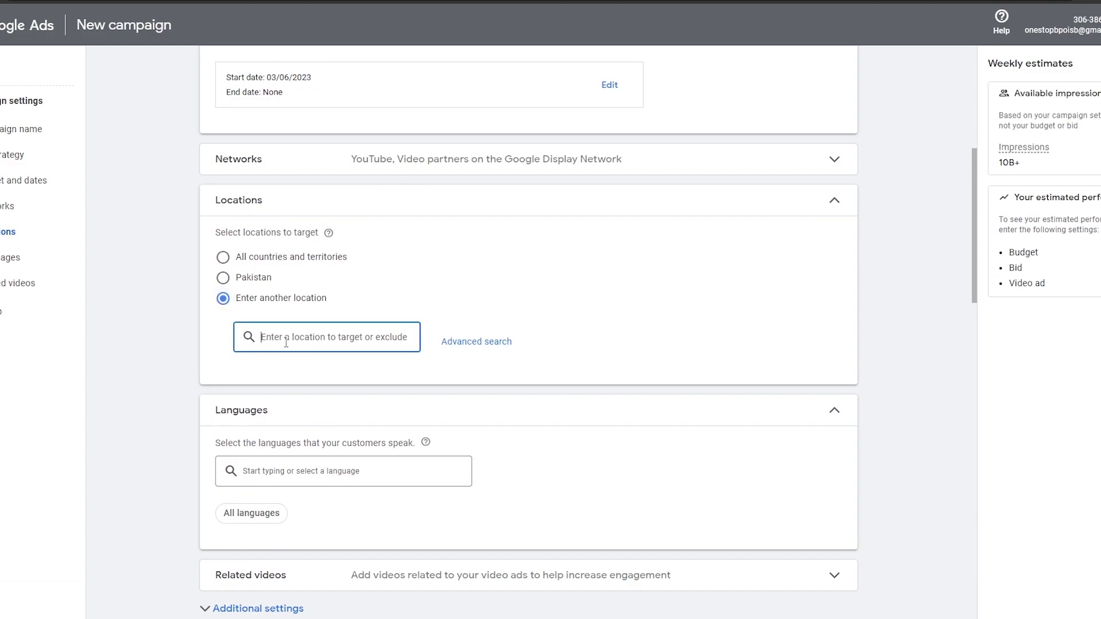
type("Brigh")
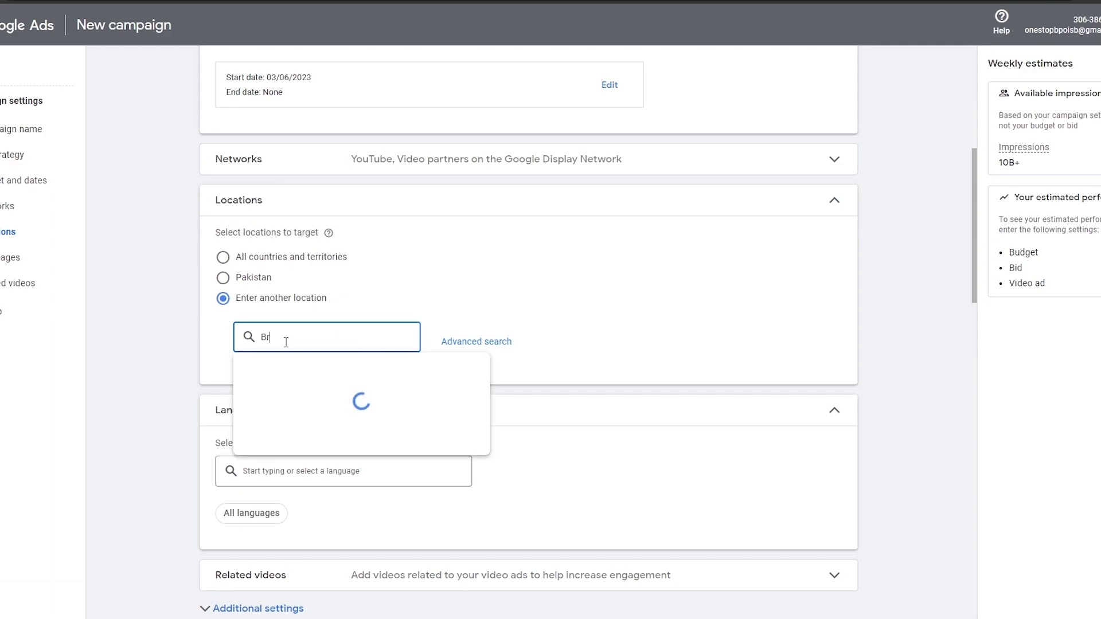
left_click(296, 376)
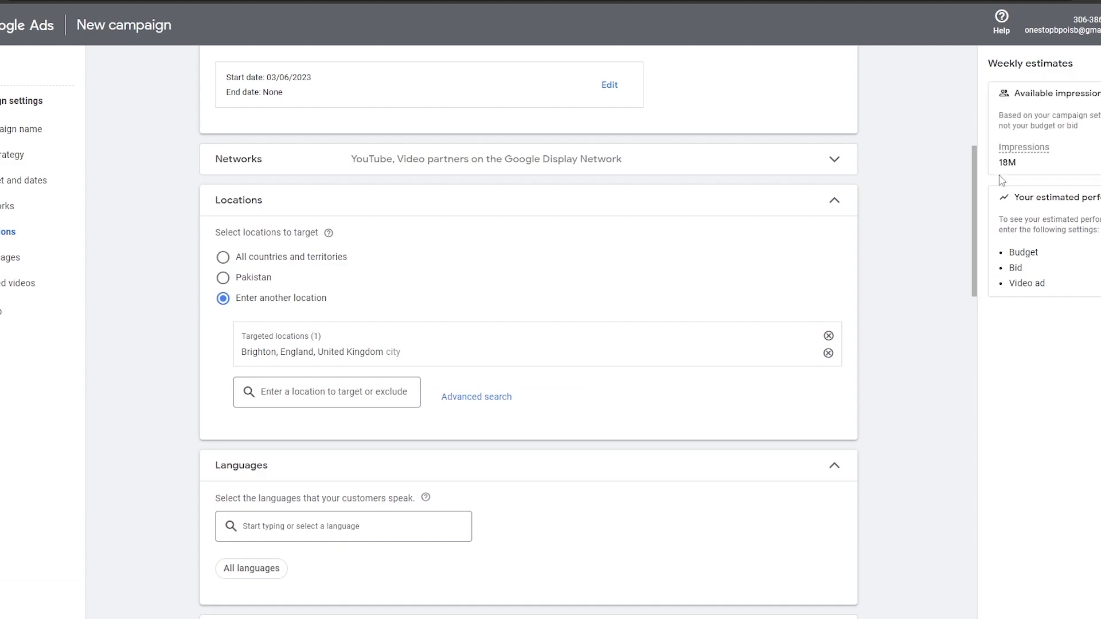
Step: Add London, England as a second target location
left_click_drag(1010, 164, 1022, 167)
left_click(1031, 168)
scroll(523, 437, "down", 1)
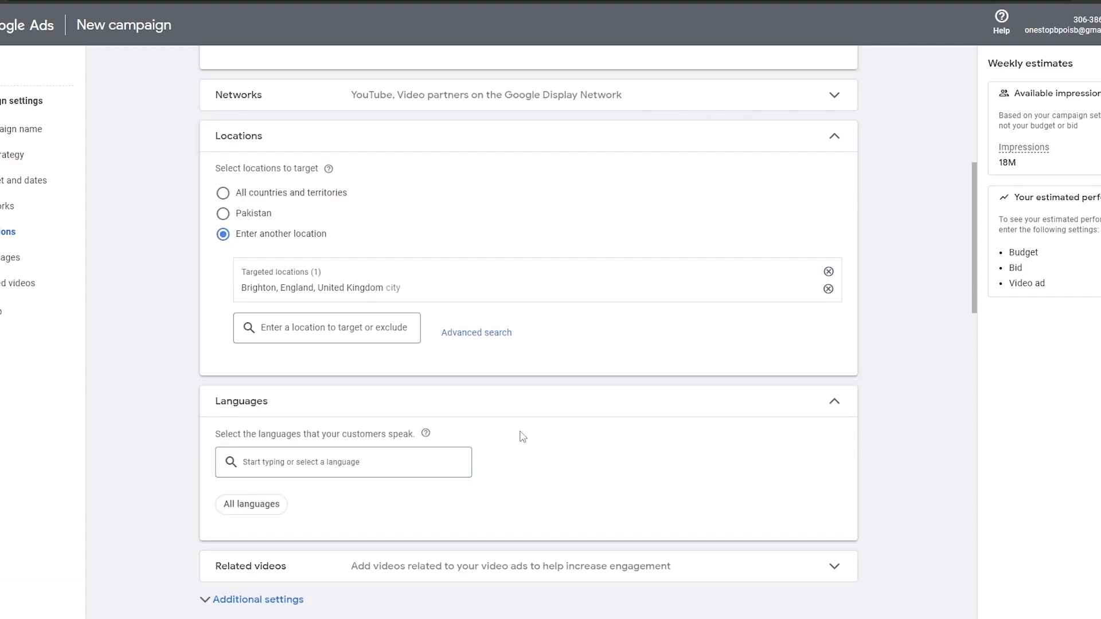
left_click(354, 327)
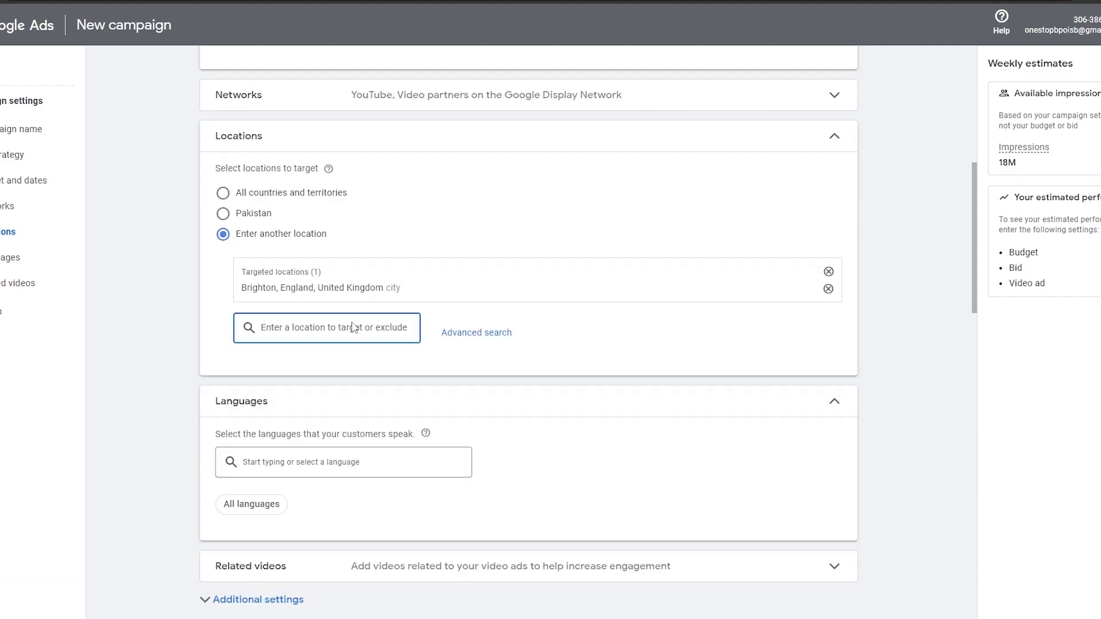
type("London")
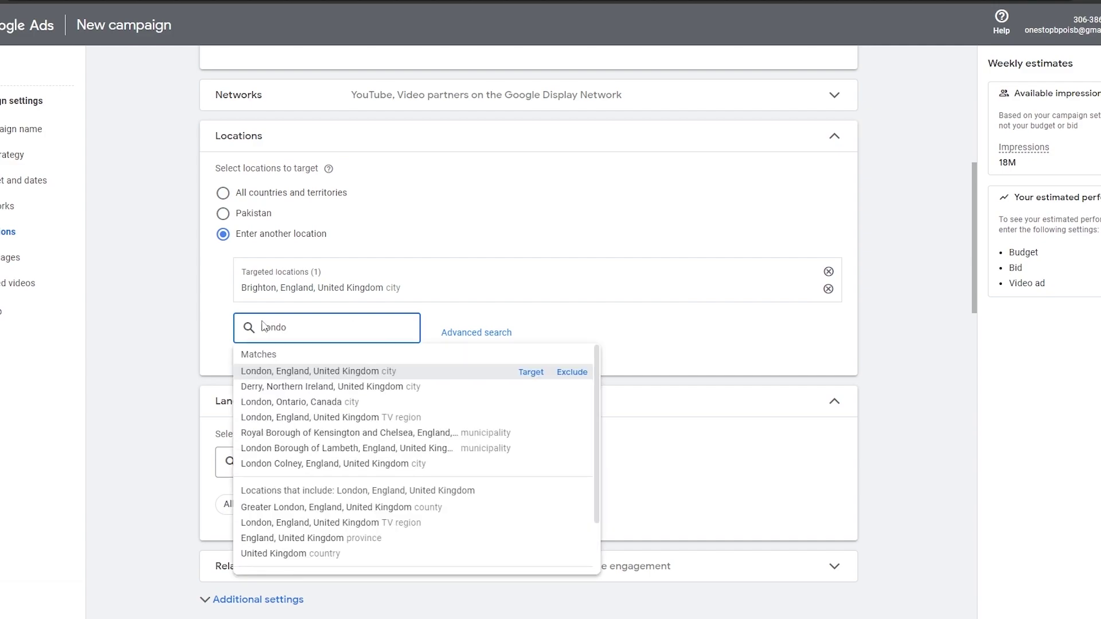
left_click(290, 372)
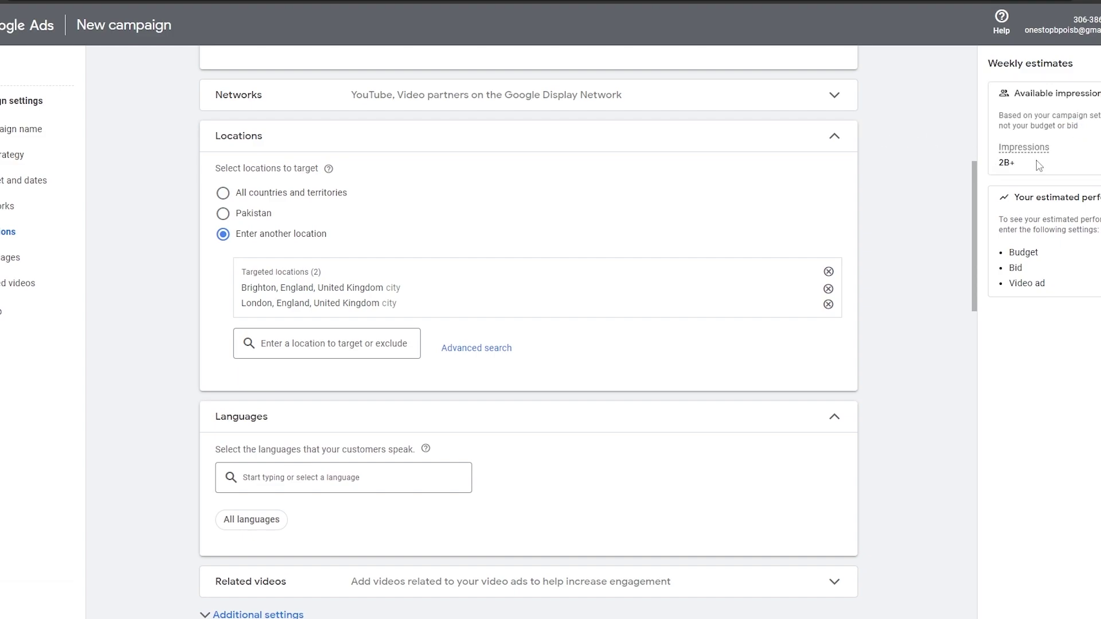
Step: Set the campaign language to English instead of All languages
scroll(259, 452, "down", 4)
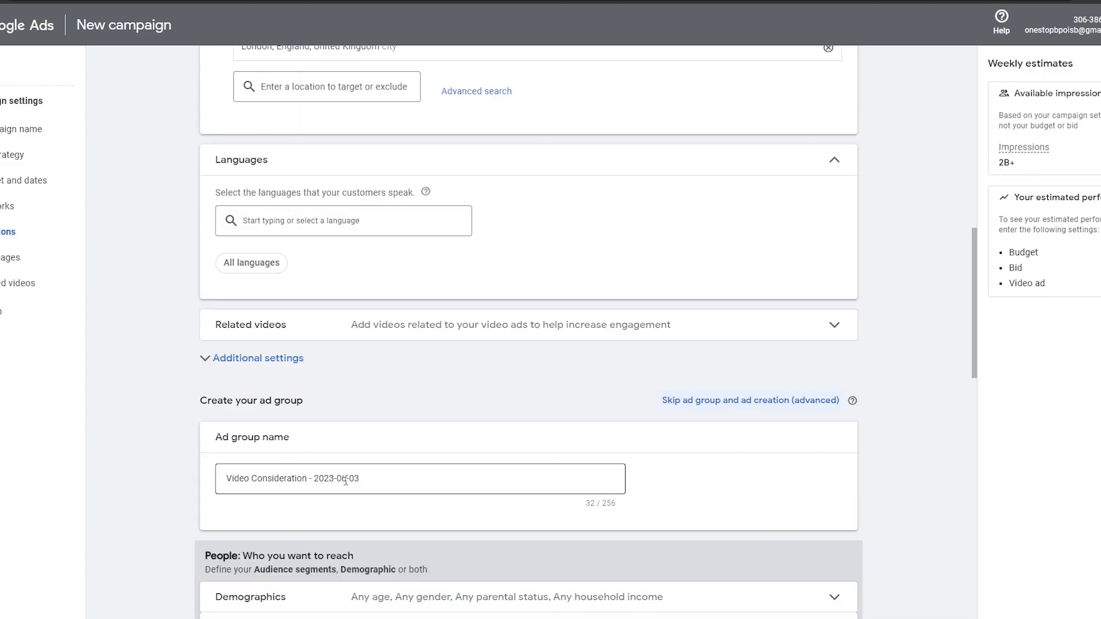
scroll(344, 373, "up", 3)
scroll(436, 295, "down", 2)
scroll(350, 290, "down", 1)
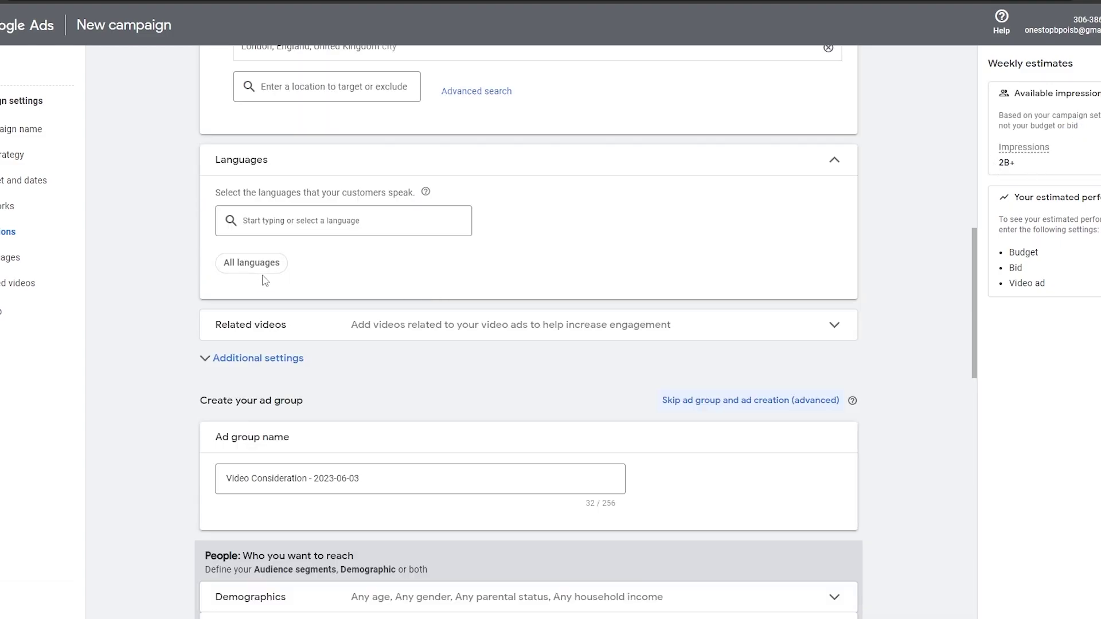
left_click(283, 221)
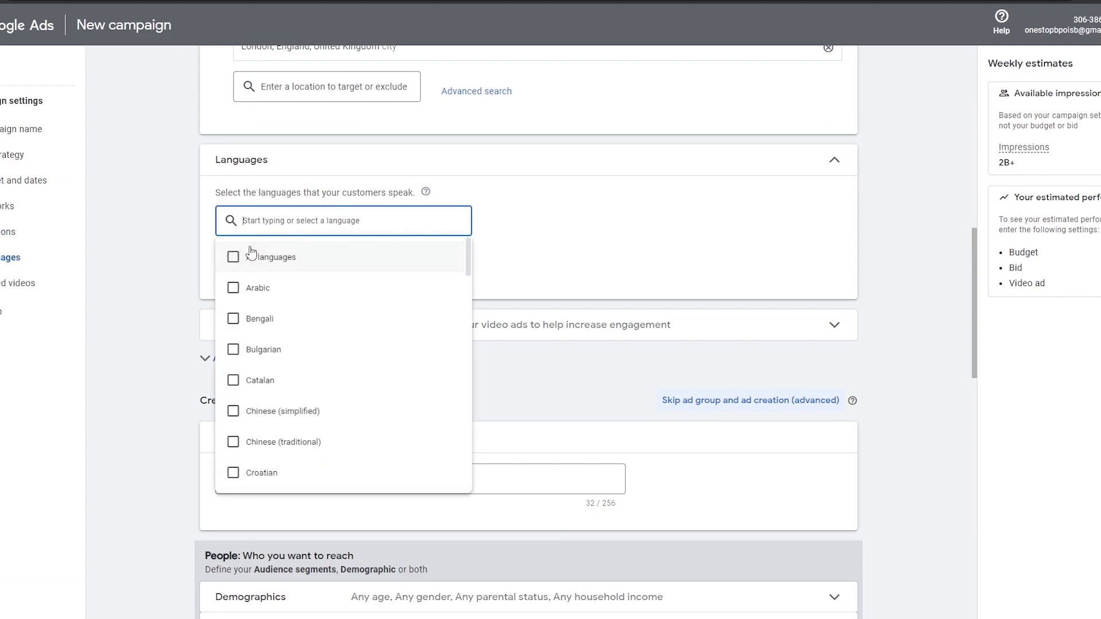
scroll(324, 390, "down", 2)
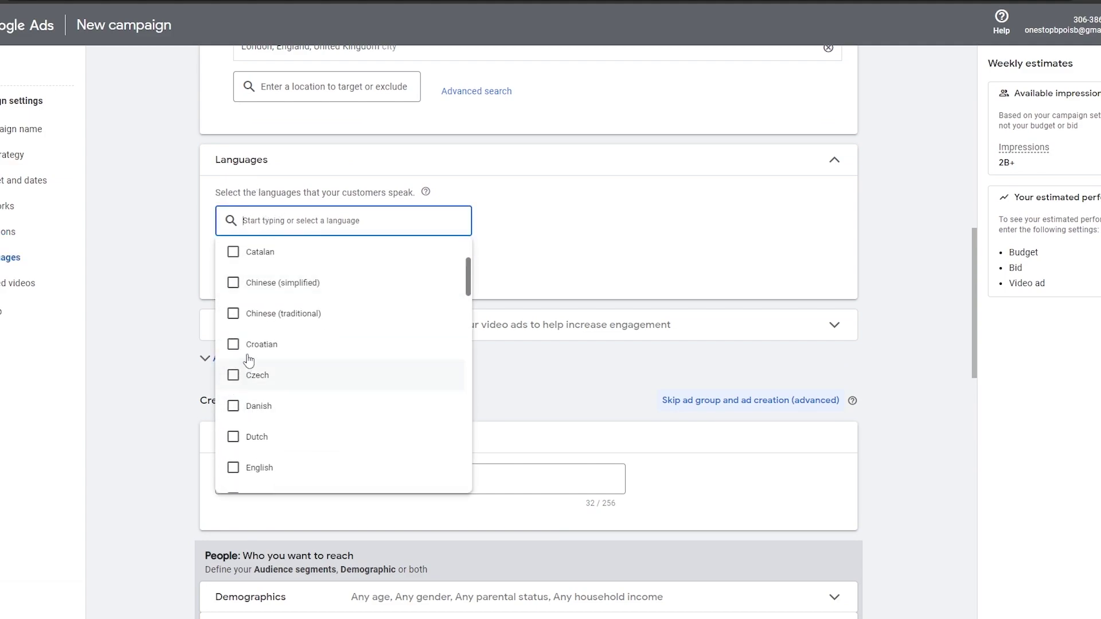
scroll(264, 390, "down", 1)
left_click(233, 404)
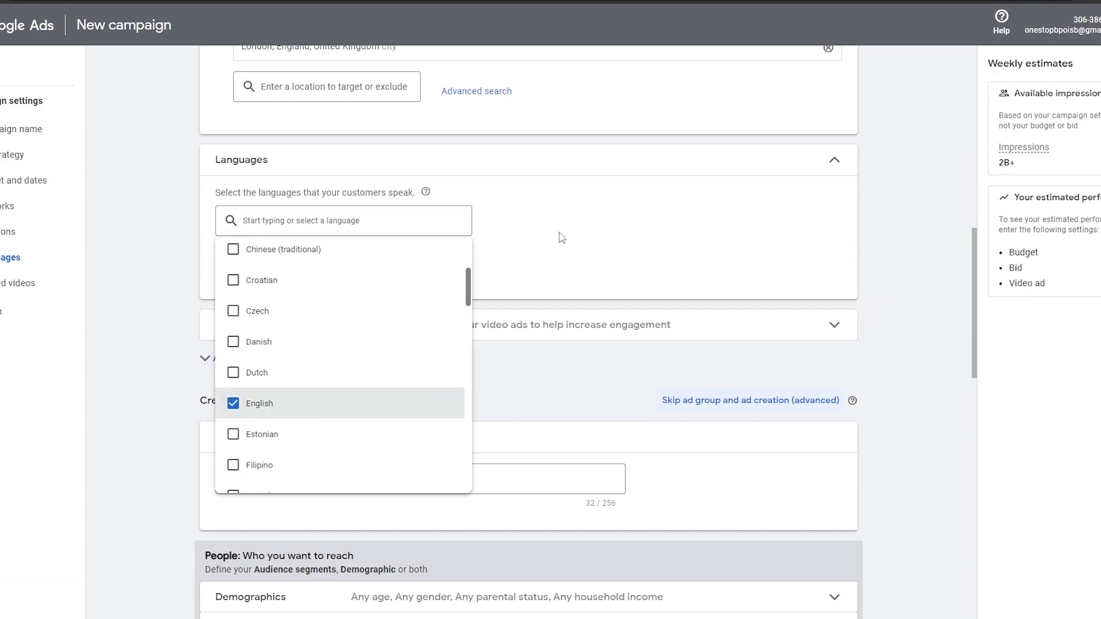
left_click(543, 236)
scroll(243, 344, "down", 2)
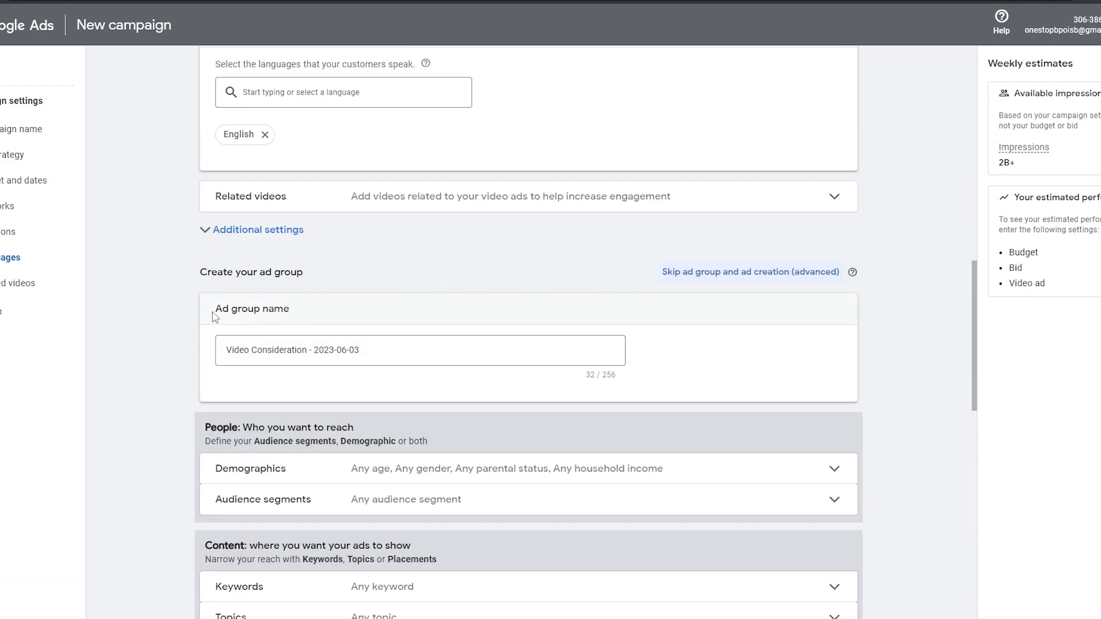
left_click_drag(217, 315, 308, 316)
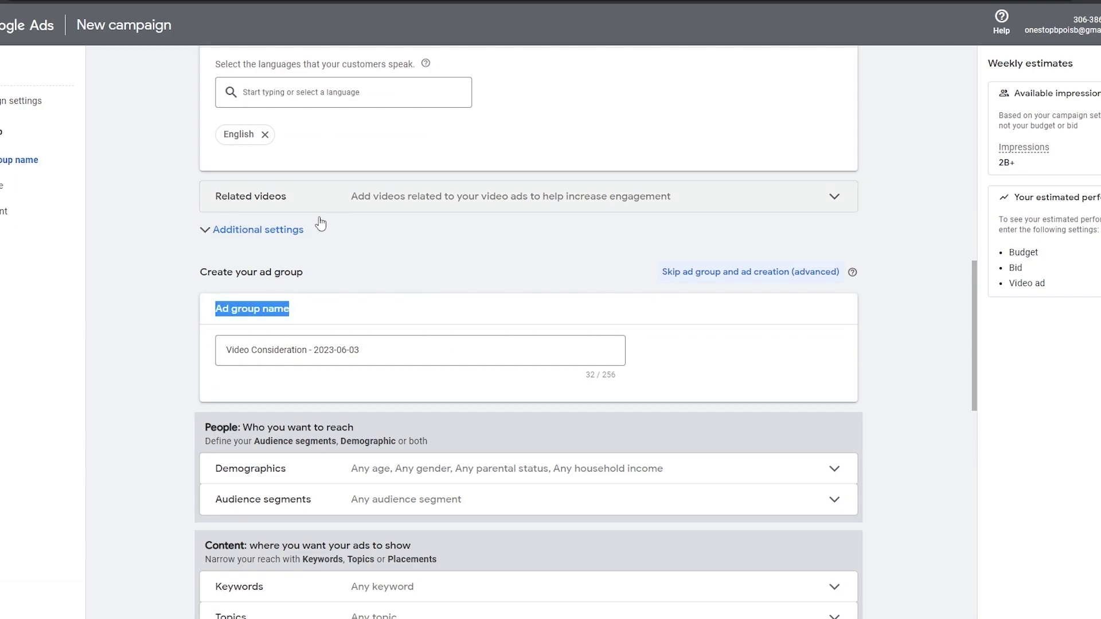
Step: Use specific device targeting with TV screens unchecked, keeping computers, phones and tablets
left_click(201, 240)
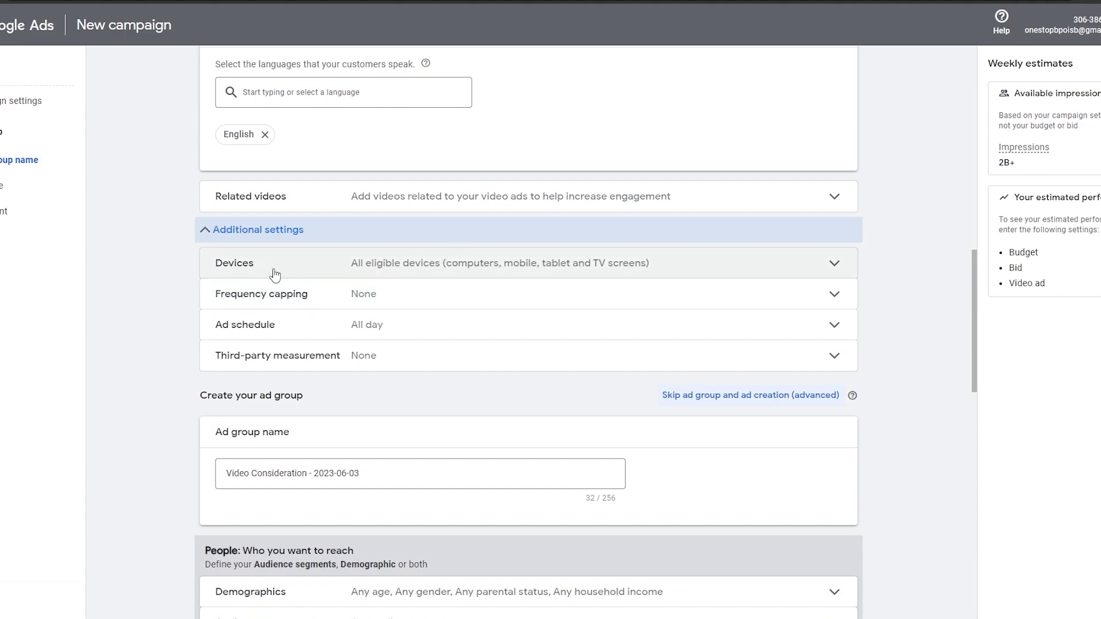
left_click(496, 274)
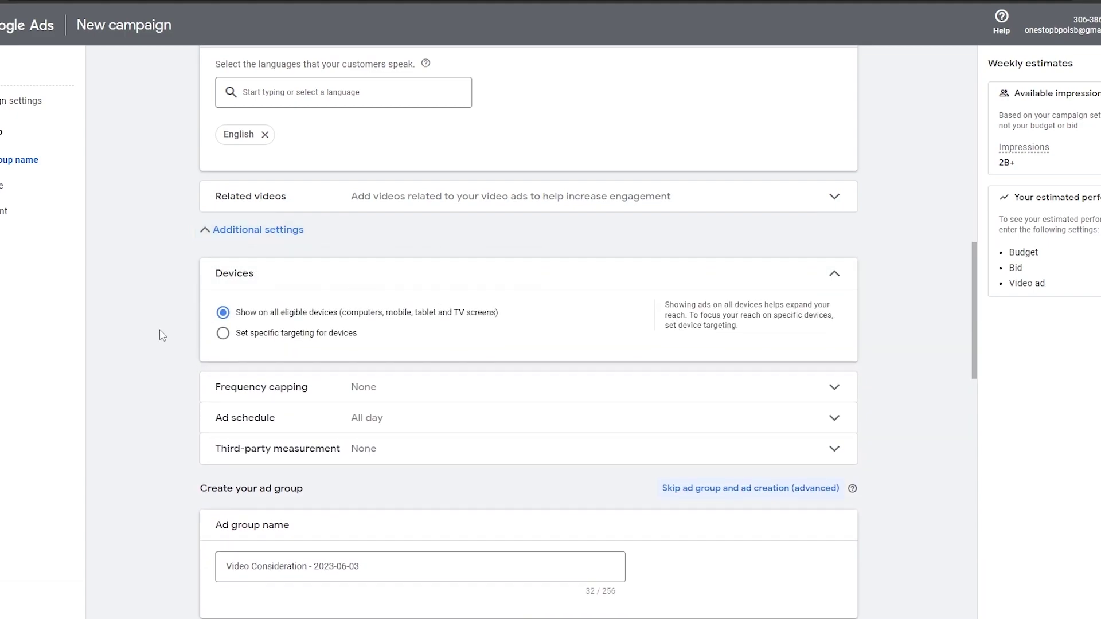
left_click(223, 334)
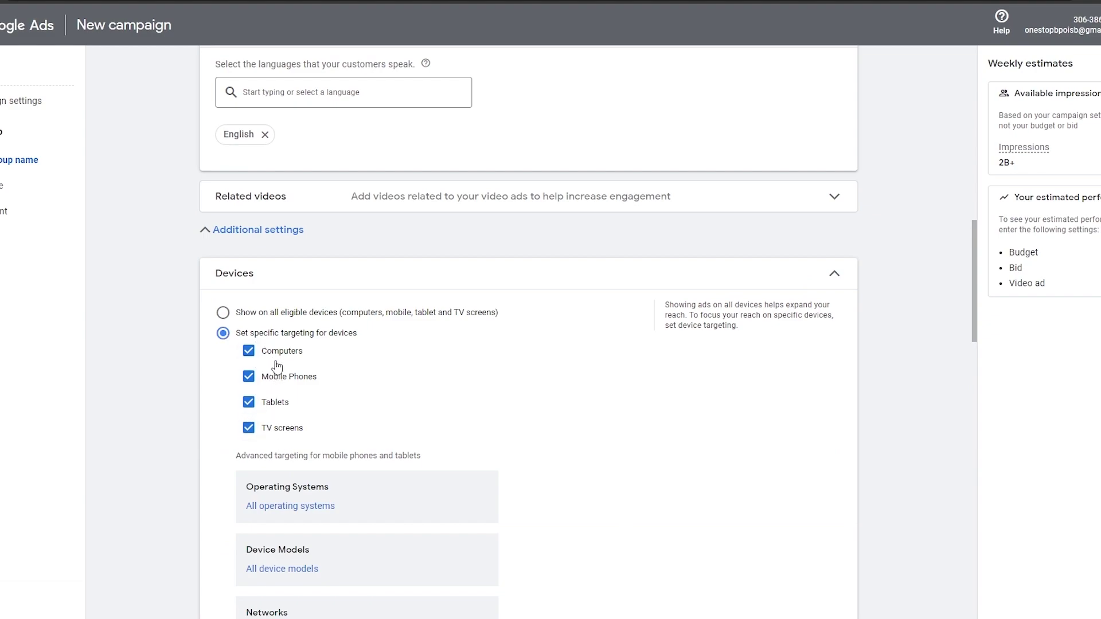
scroll(292, 451, "down", 2)
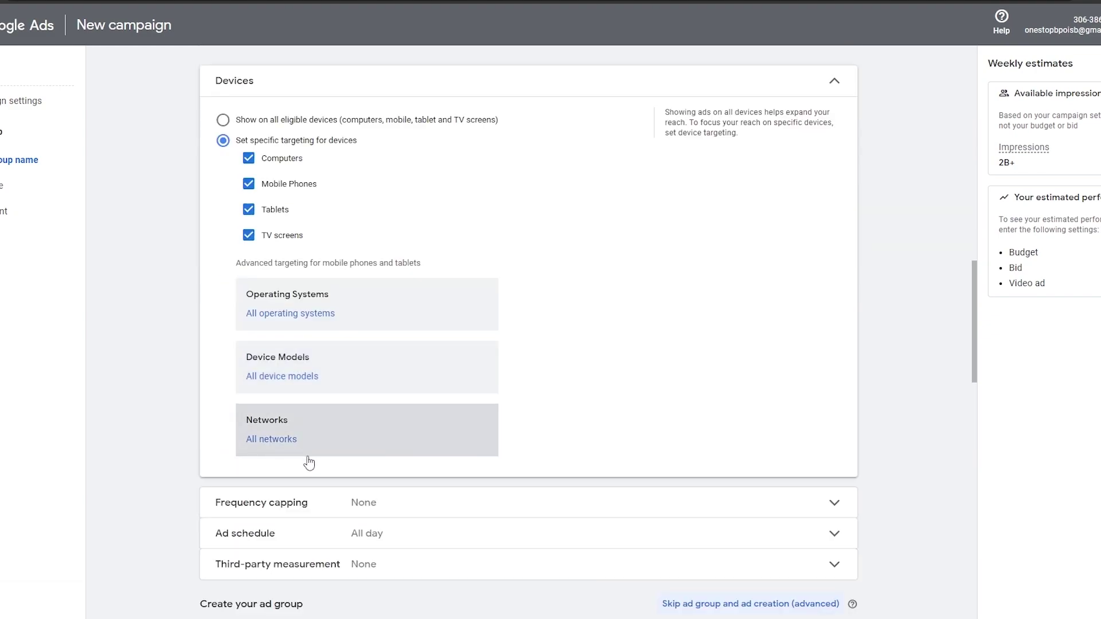
left_click(248, 304)
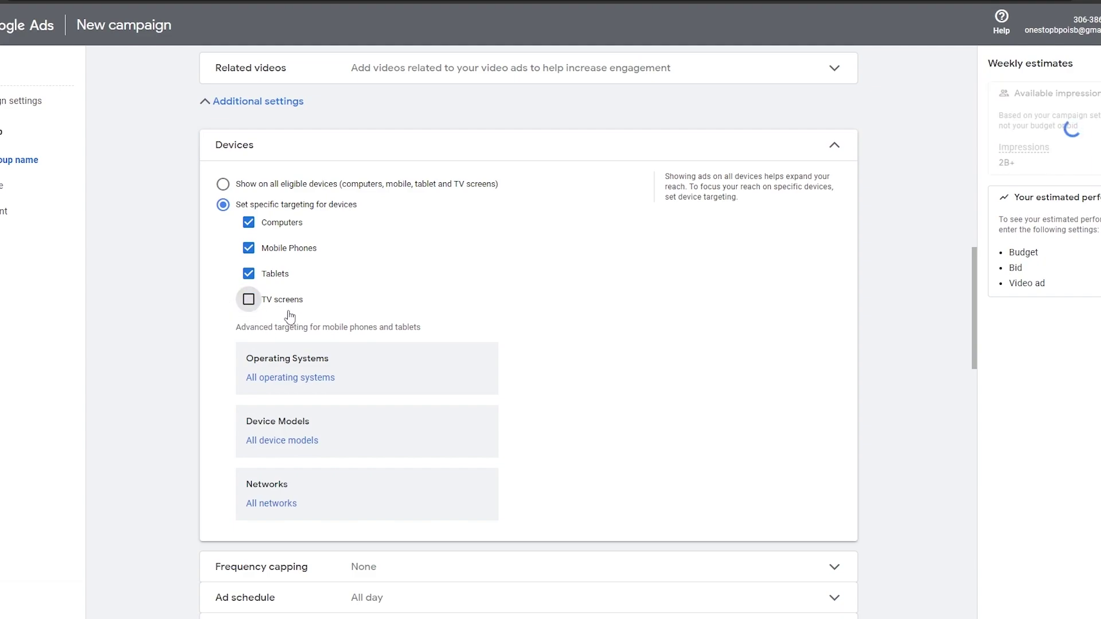
scroll(308, 400, "up", 2)
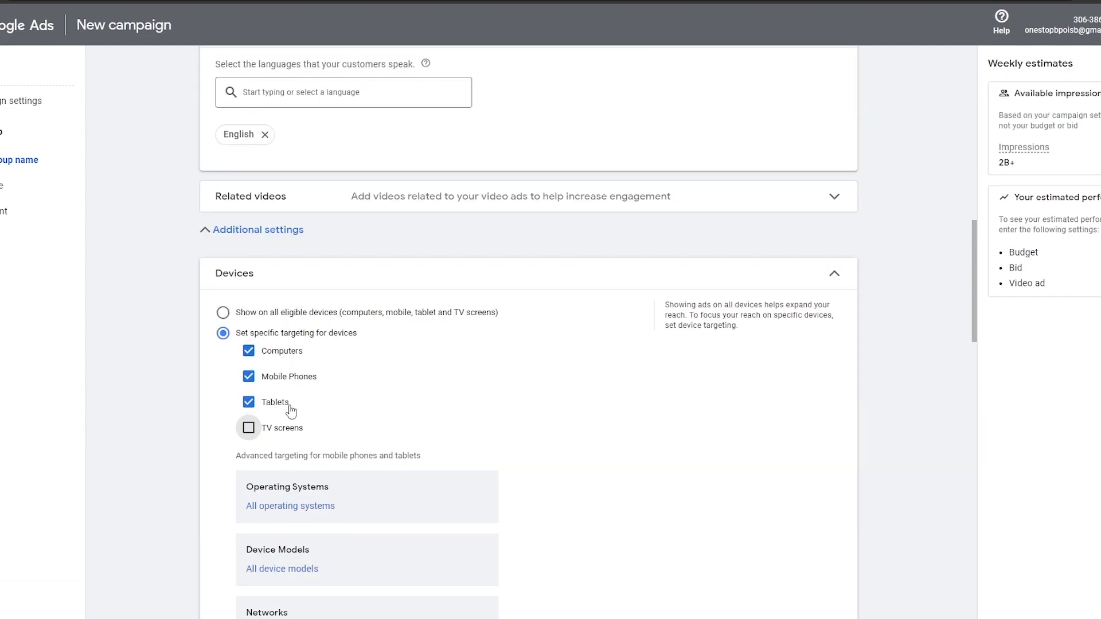
scroll(313, 396, "down", 3)
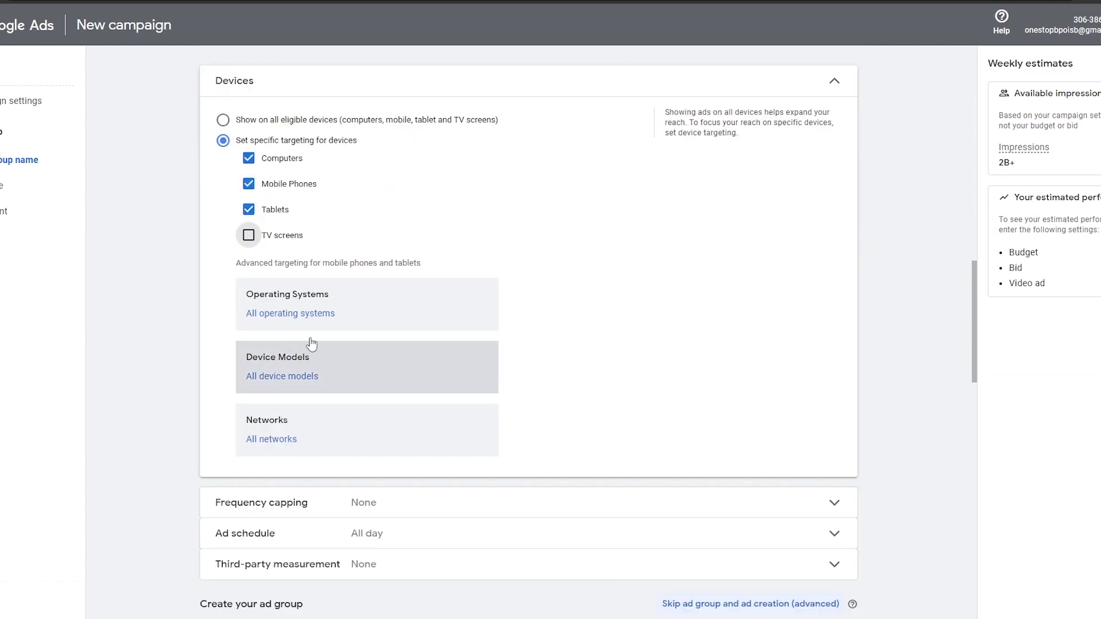
left_click(313, 332)
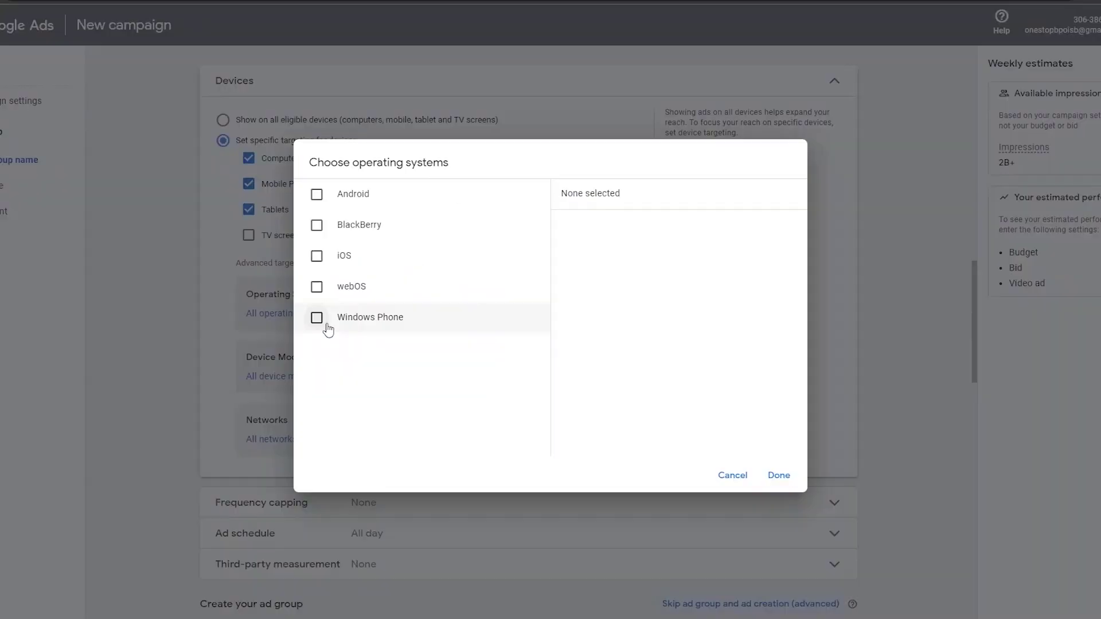
Step: Choose iOS as the operating system and Apple (All Models) as the device model
left_click(316, 258)
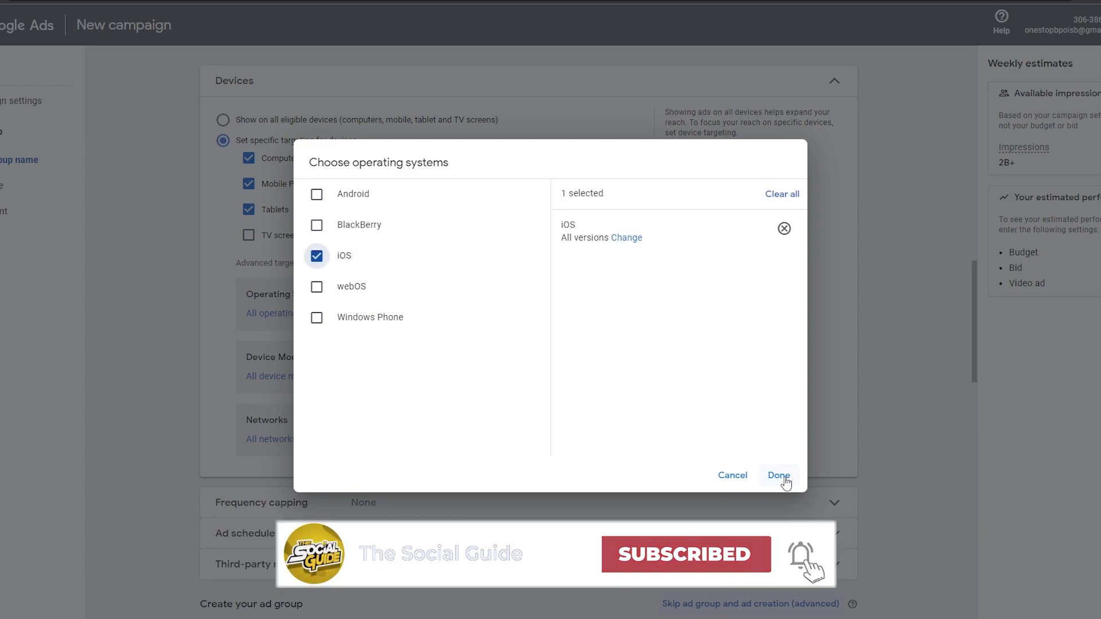
left_click(779, 476)
left_click(268, 419)
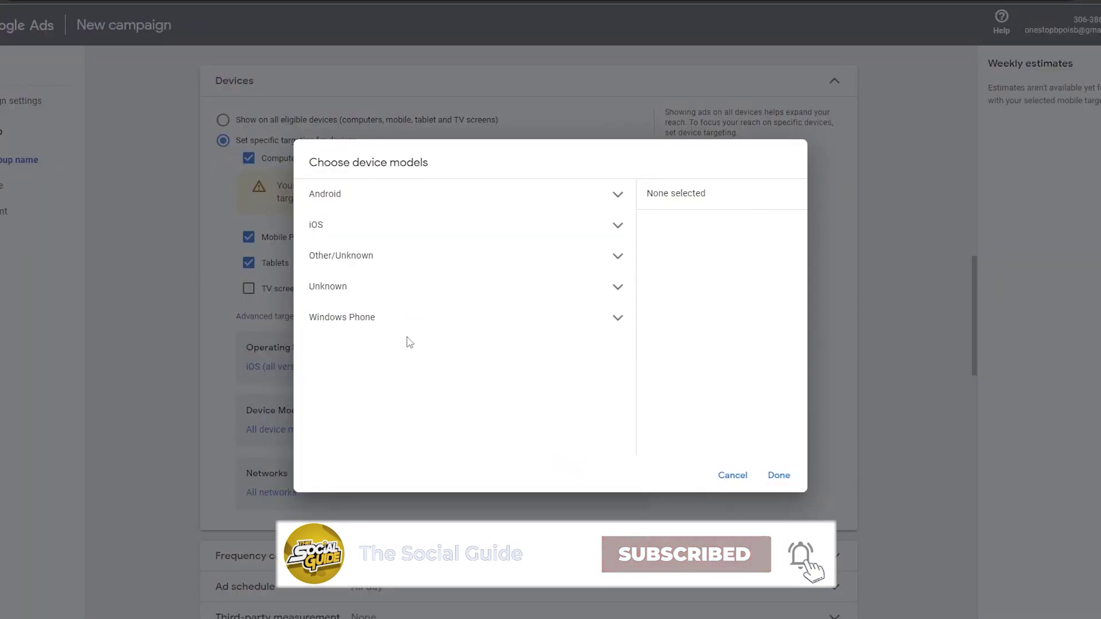
left_click(617, 235)
left_click(340, 257)
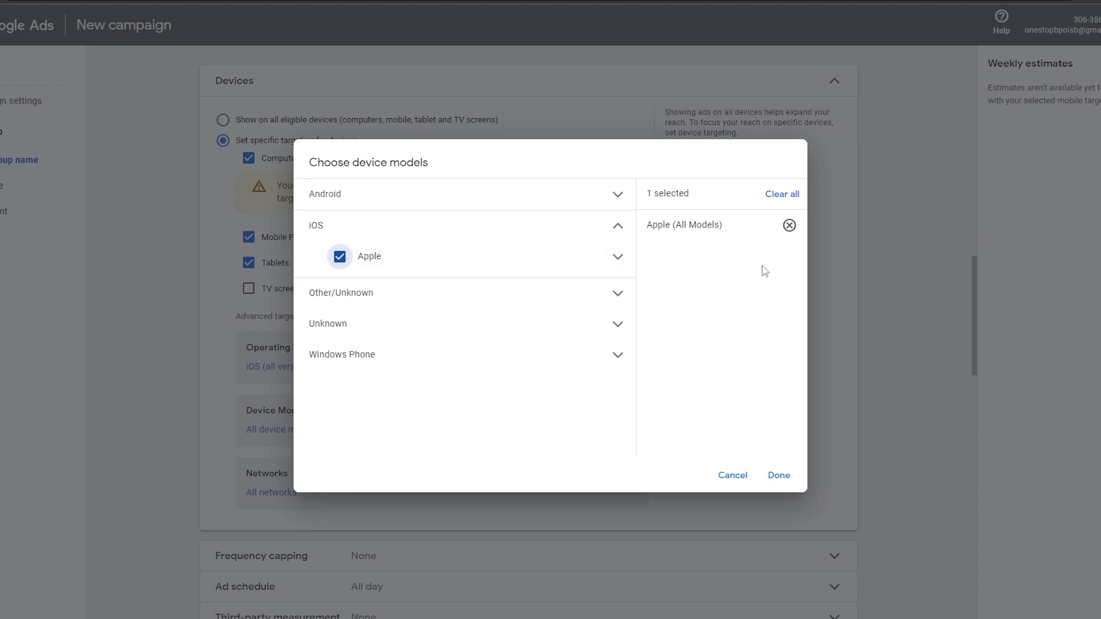
left_click(779, 476)
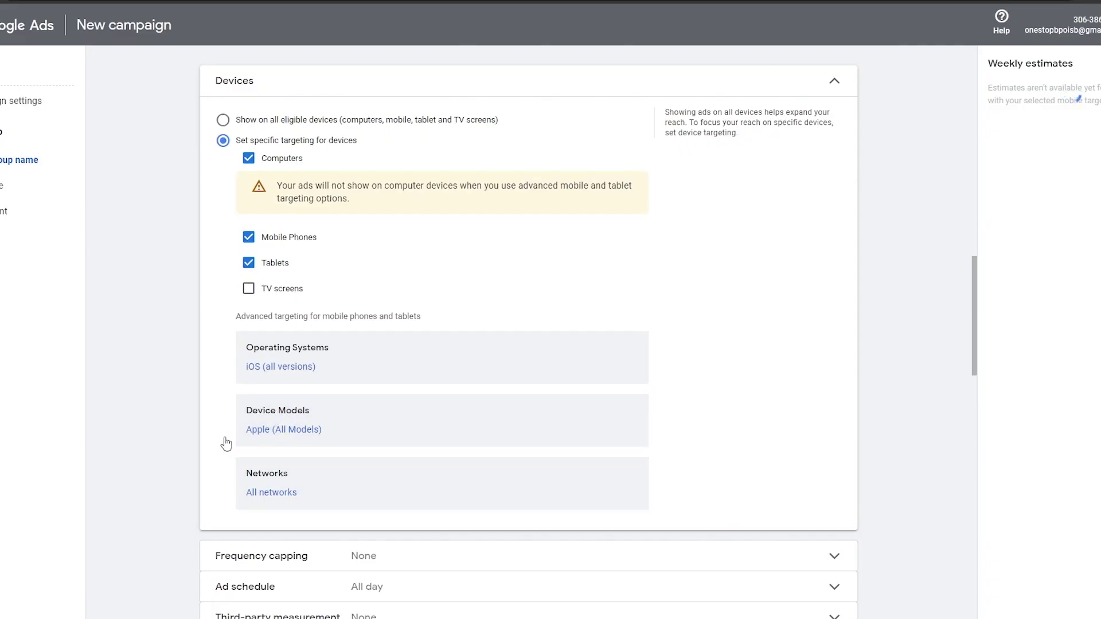
scroll(310, 466, "down", 1)
Step: Try United Kingdom carriers, then clear UK and Wi-Fi to keep All networks
left_click(287, 425)
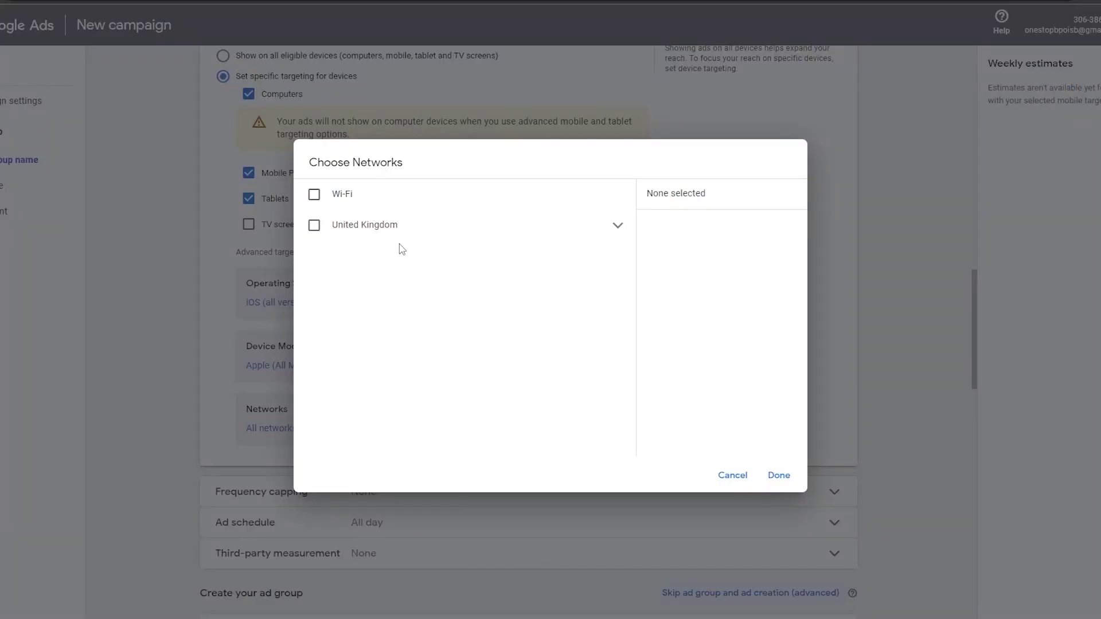
left_click(314, 225)
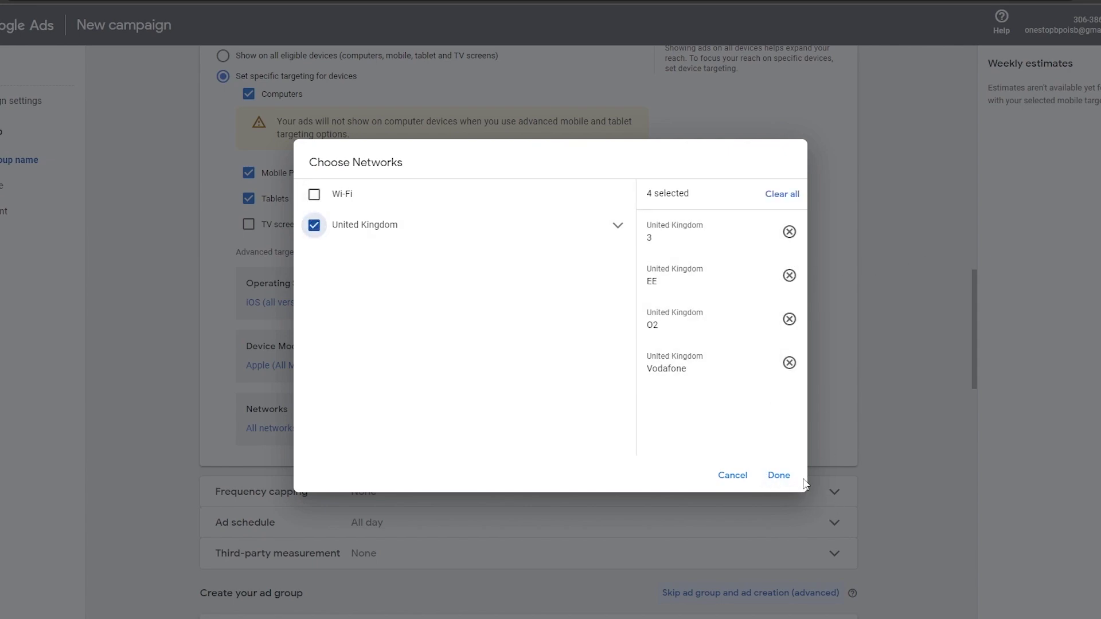
left_click(779, 476)
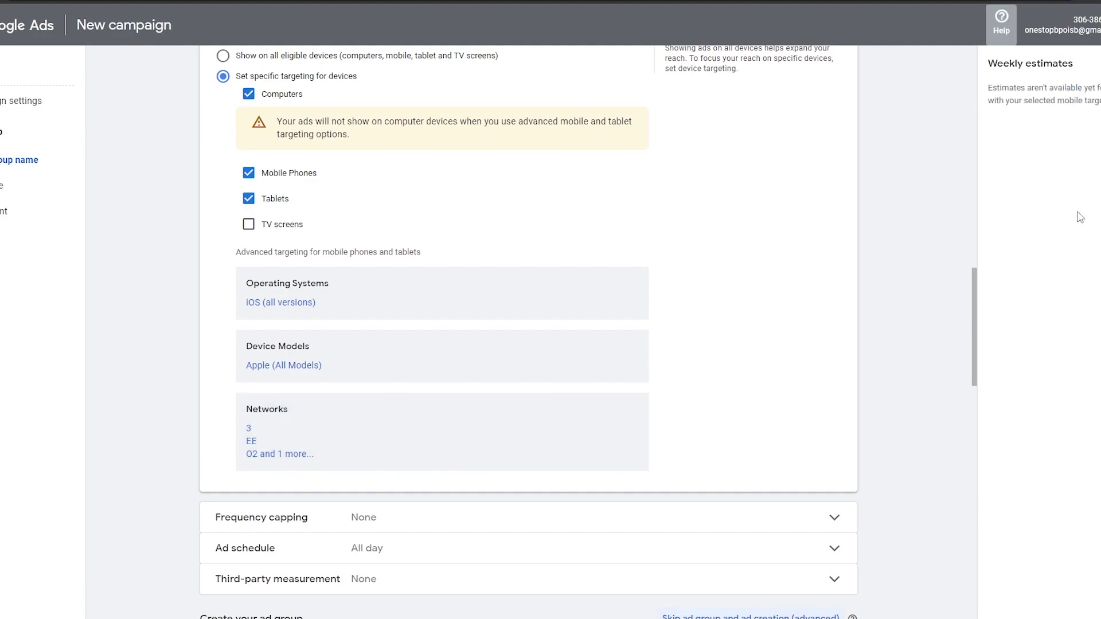
scroll(1054, 287, "down", 1)
scroll(459, 385, "up", 3)
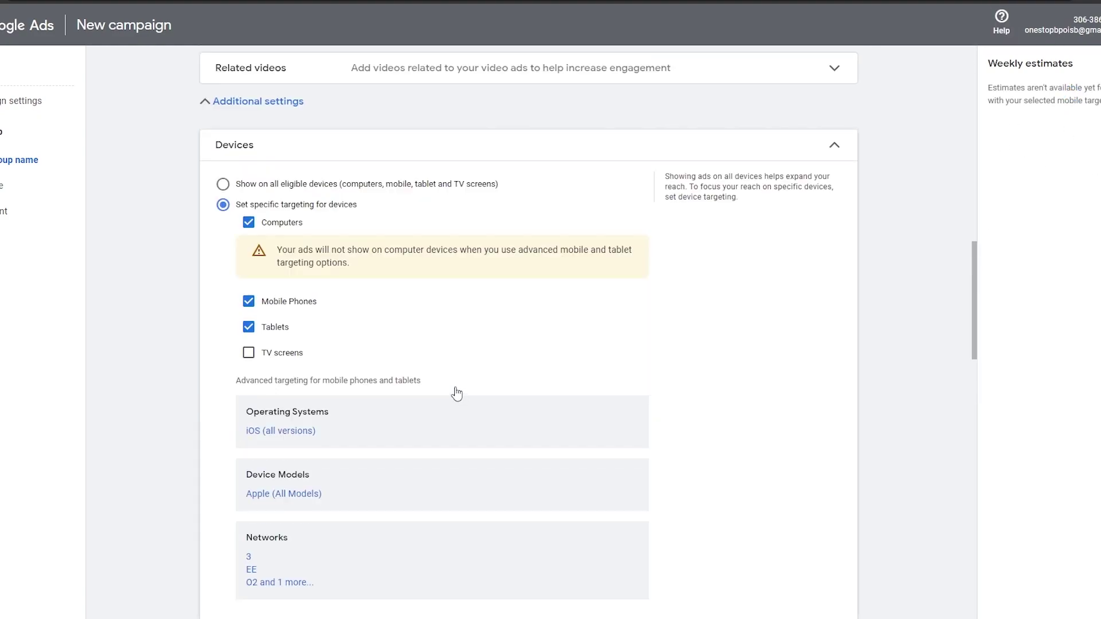
scroll(516, 425, "down", 1)
scroll(534, 433, "down", 2)
left_click(328, 370)
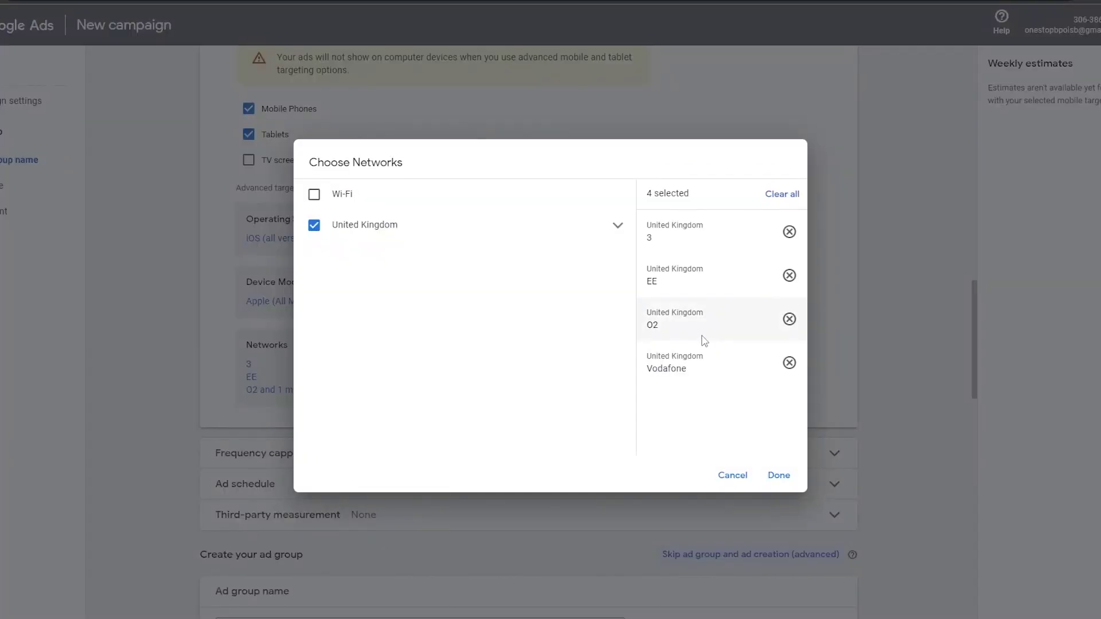
left_click(314, 194)
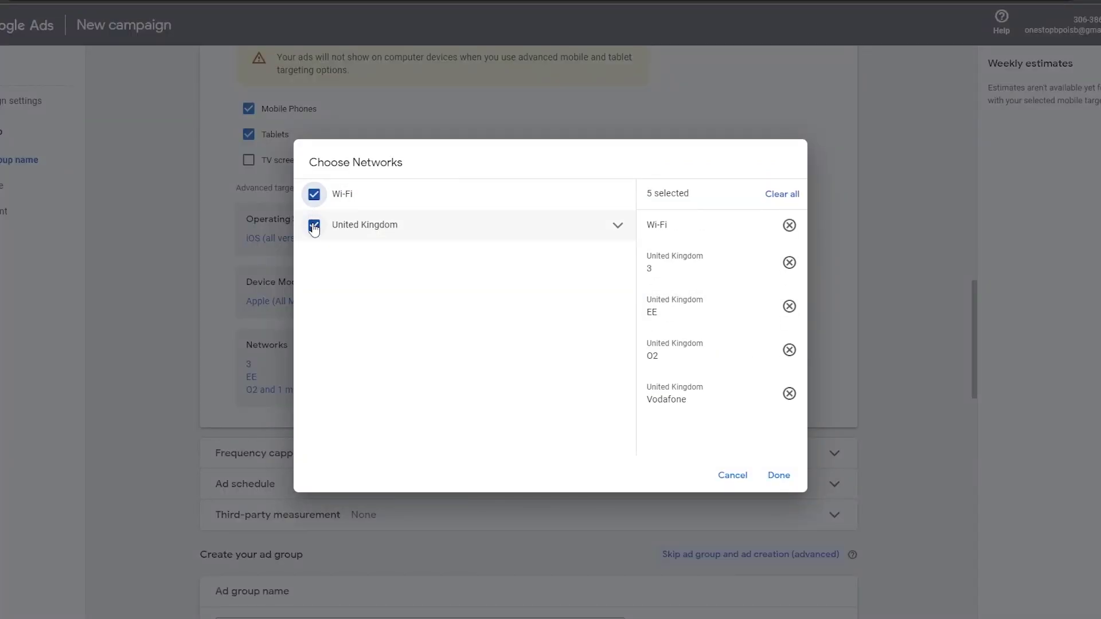
left_click(313, 225)
left_click(314, 198)
Step: Keep networks unrestricted and remove Apple from the iOS device models, leaving mobile targeting open
left_click(776, 476)
left_click(402, 292)
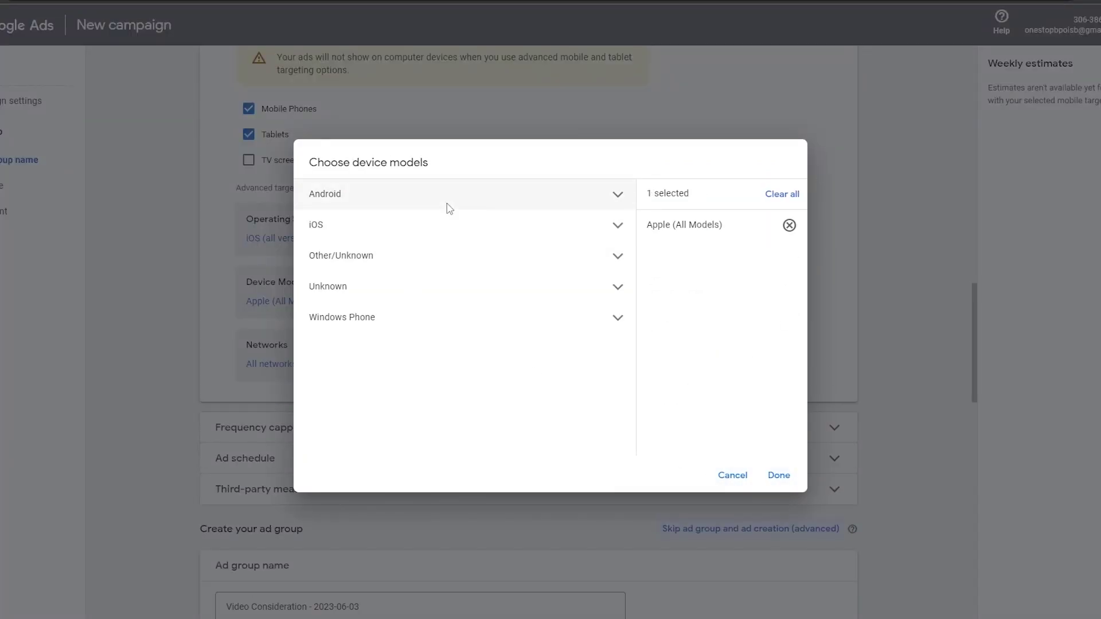
left_click(593, 226)
left_click(794, 226)
left_click(779, 475)
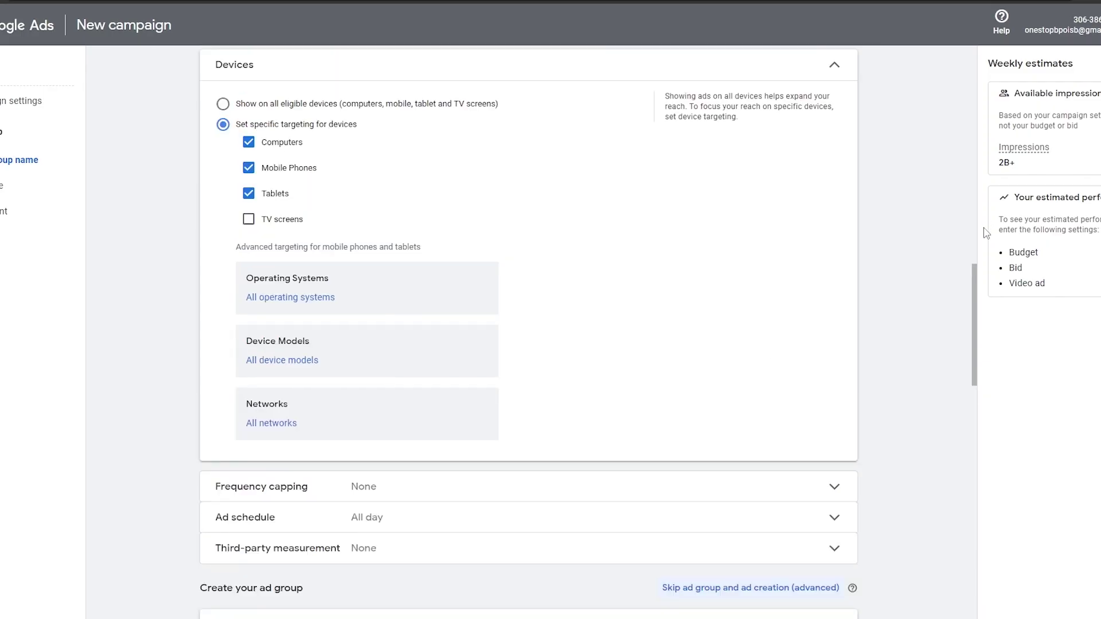
scroll(197, 241, "down", 5)
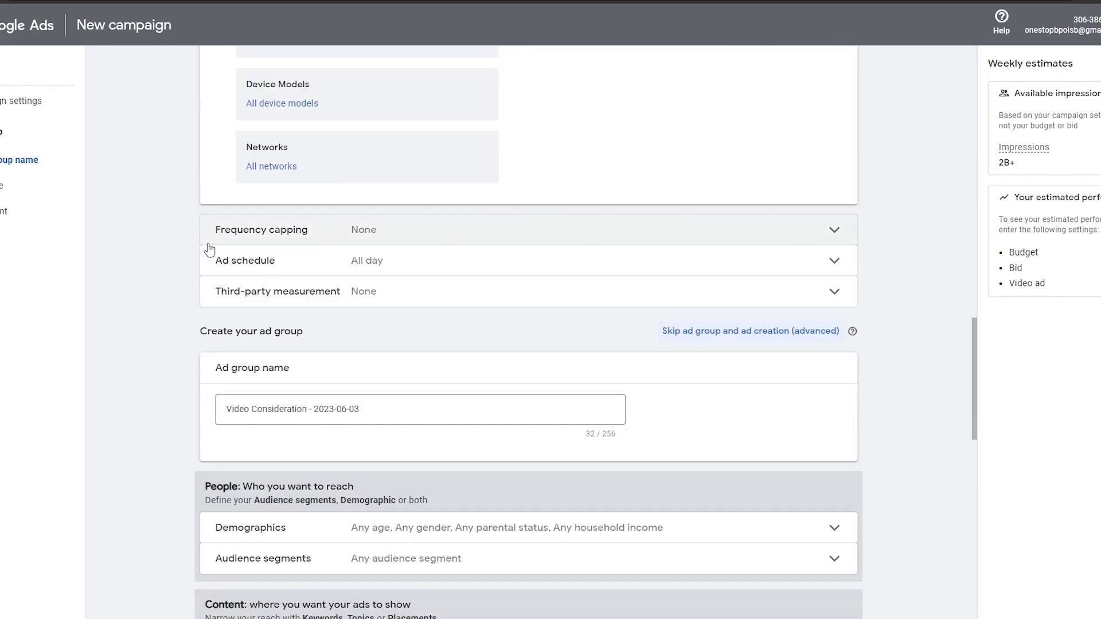
scroll(310, 290, "down", 1)
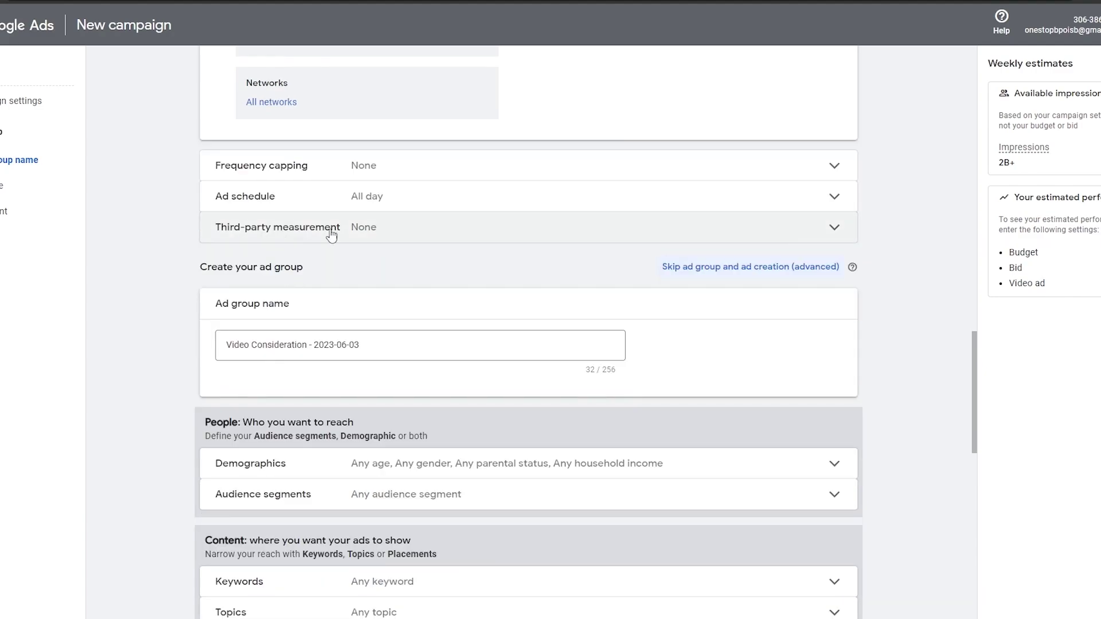
scroll(401, 226, "down", 2)
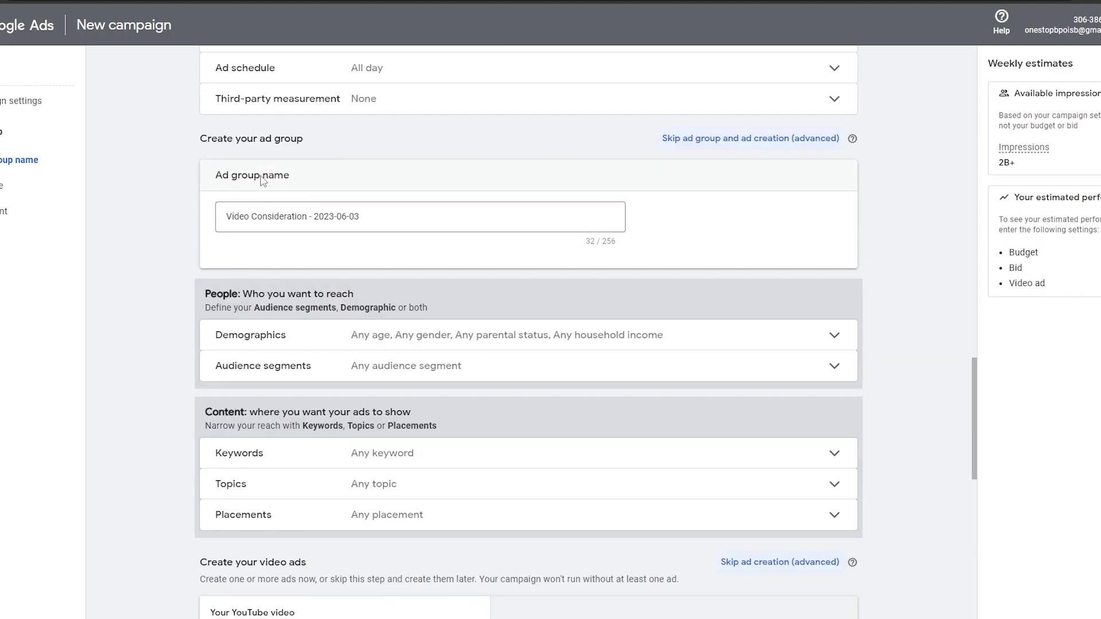
scroll(372, 172, "down", 2)
scroll(516, 344, "up", 2)
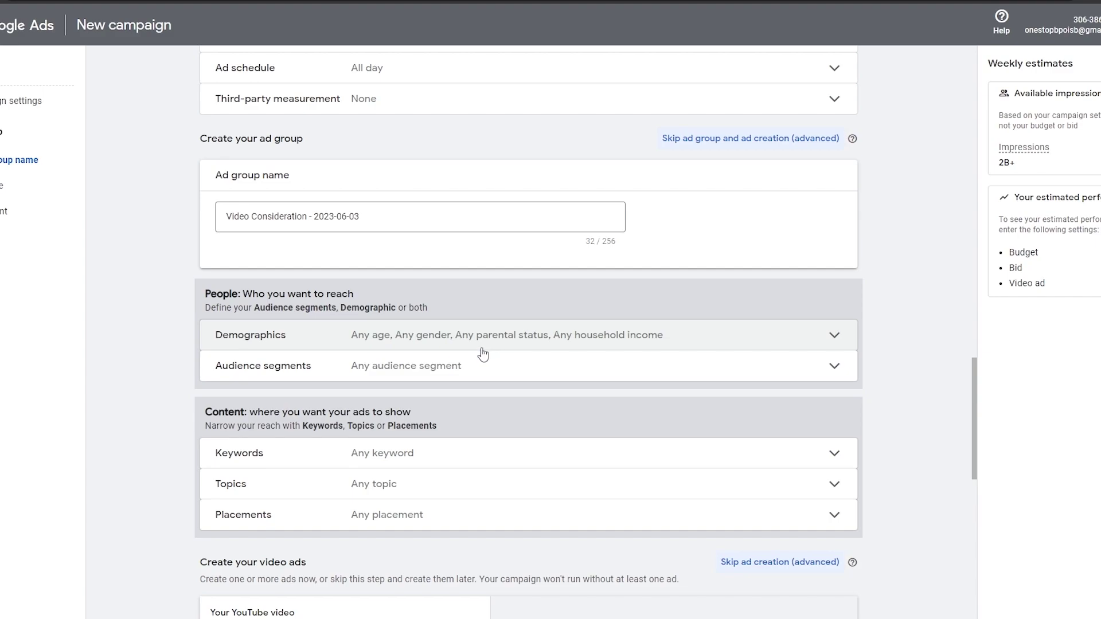
scroll(471, 388, "down", 1)
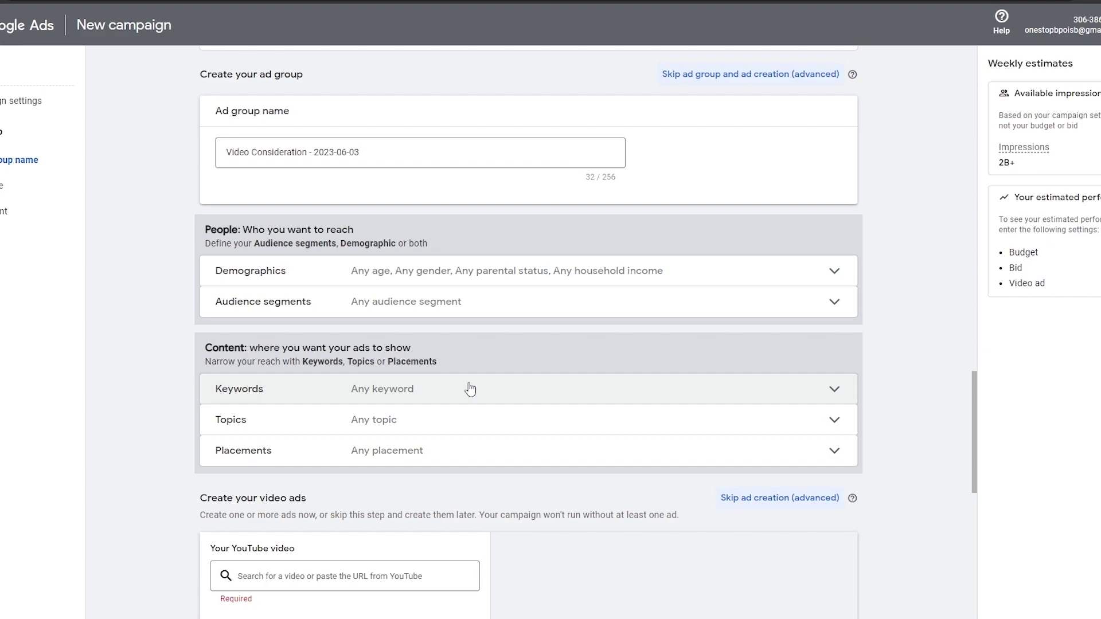
Step: Expand and collapse Demographics, keeping every age, gender, parental status and household income included
left_click(424, 272)
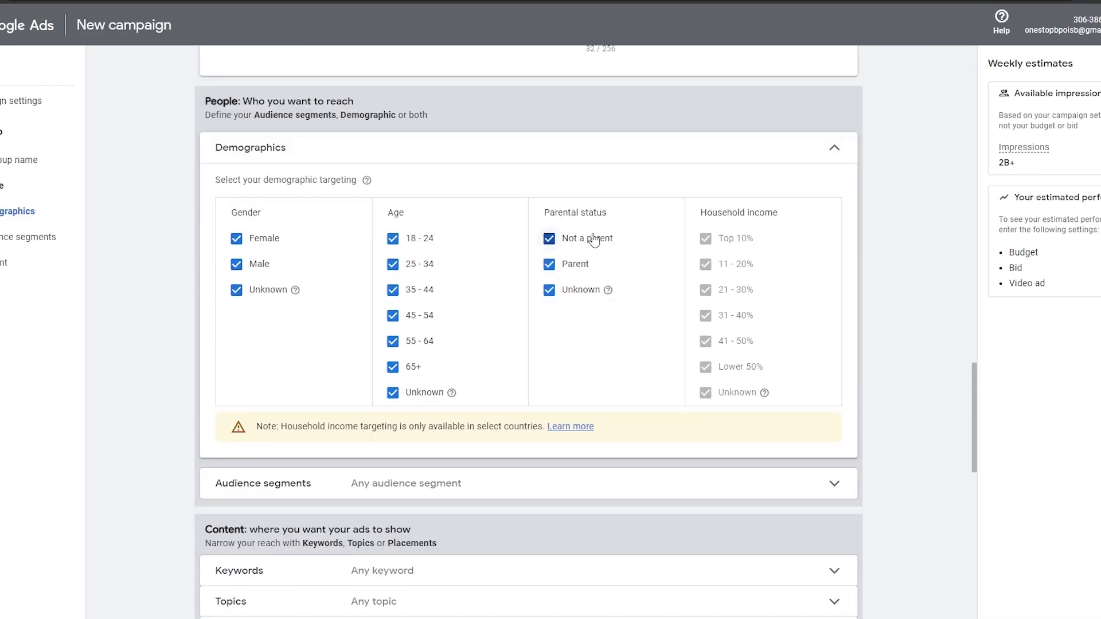
left_click(777, 148)
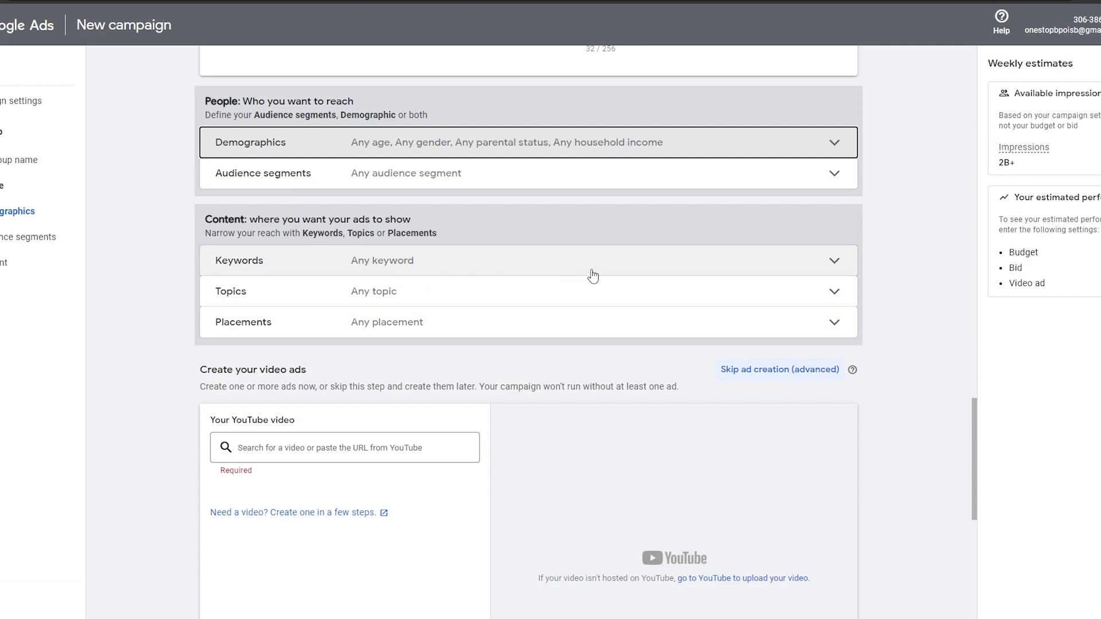
scroll(585, 280, "down", 2)
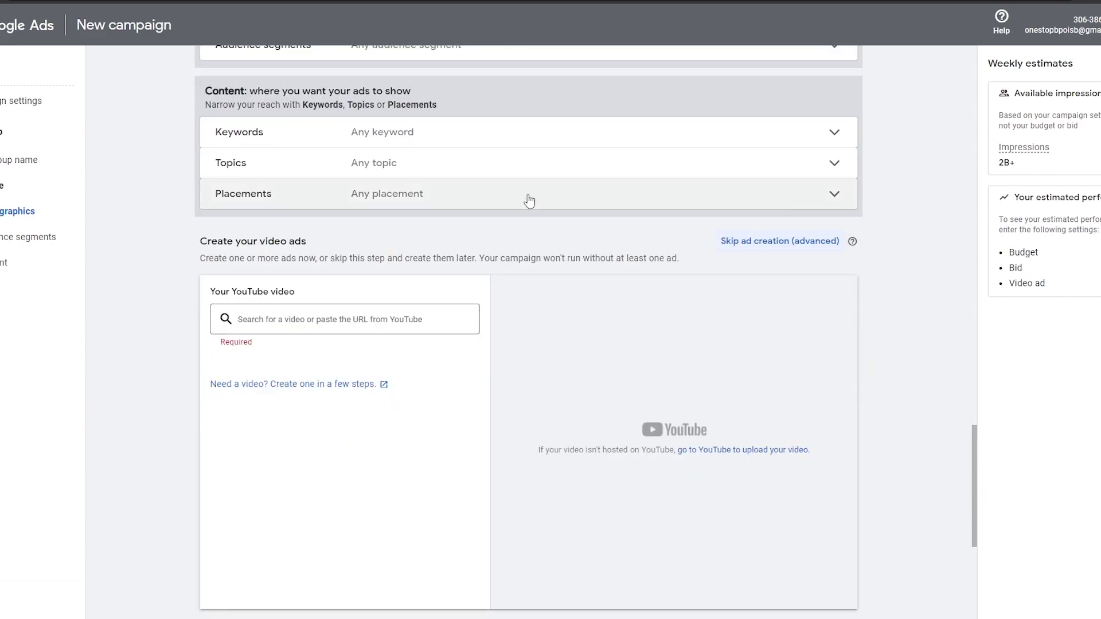
Step: Search YouTube channel placements for 'Finance'
left_click(539, 206)
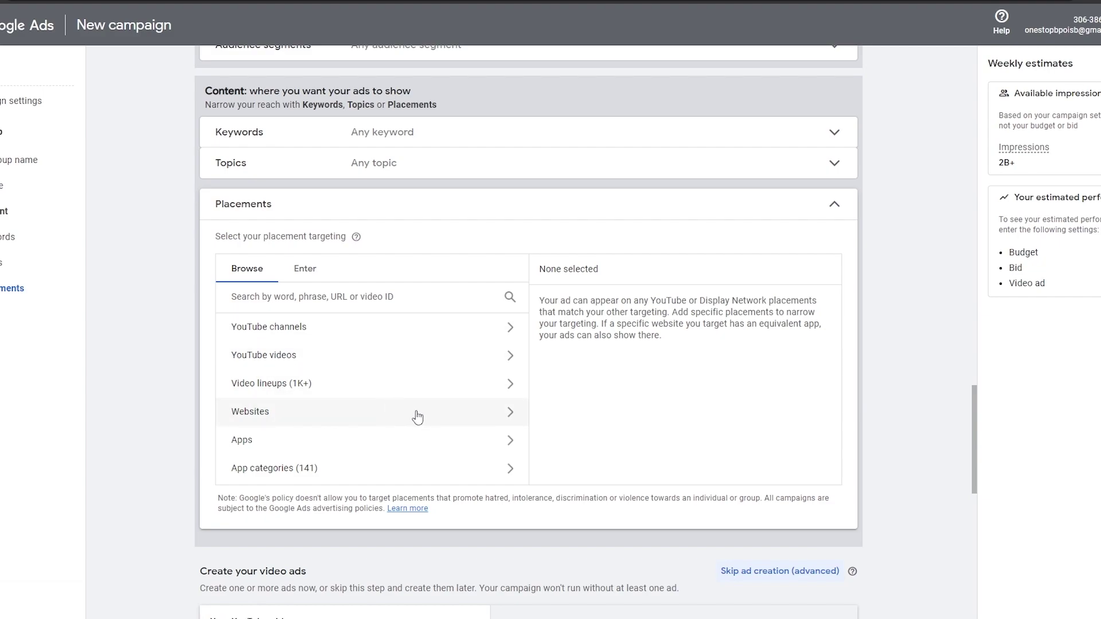
left_click(509, 335)
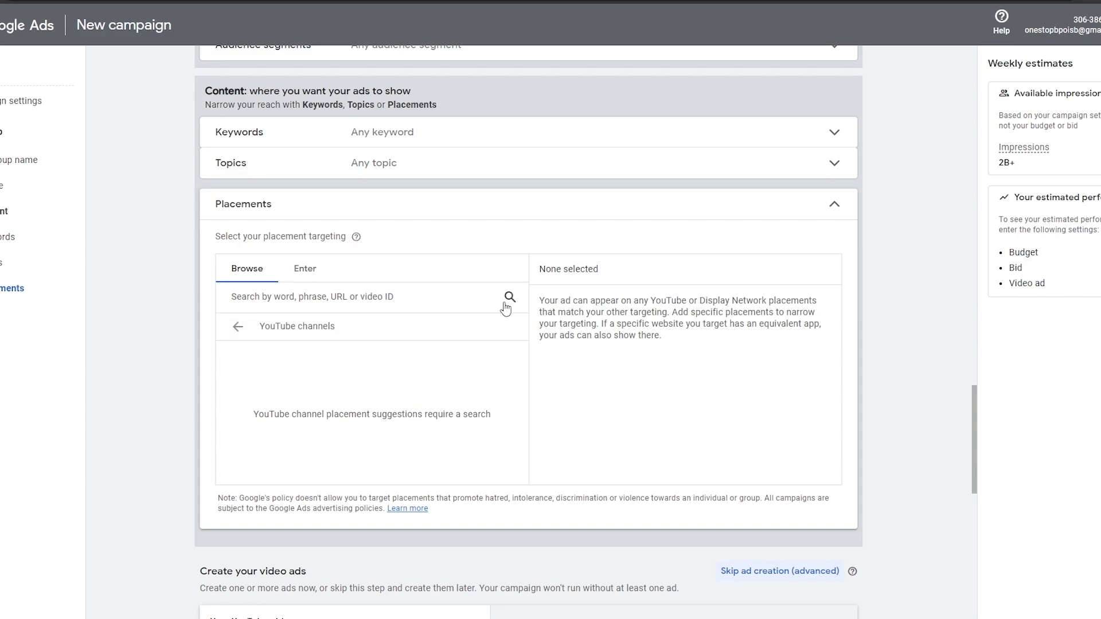
left_click(255, 304)
type("Finance")
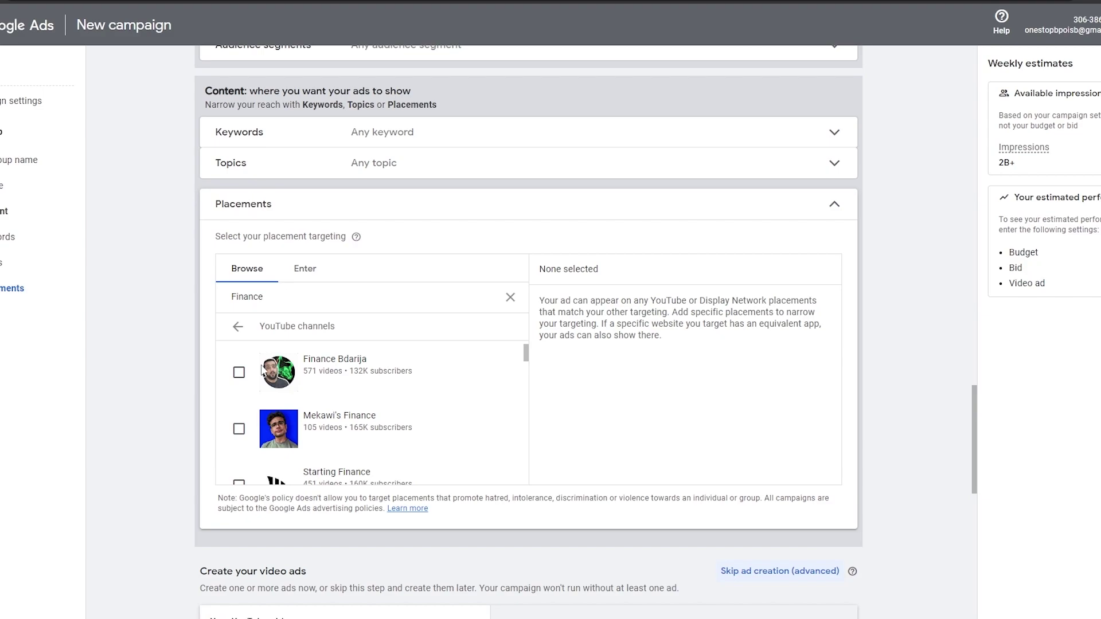
Step: Add Finance Bdarija, Mekawi's Finance, Rachel Finance and Starting Finance as placements
scroll(247, 390, "down", 2)
scroll(251, 438, "down", 2)
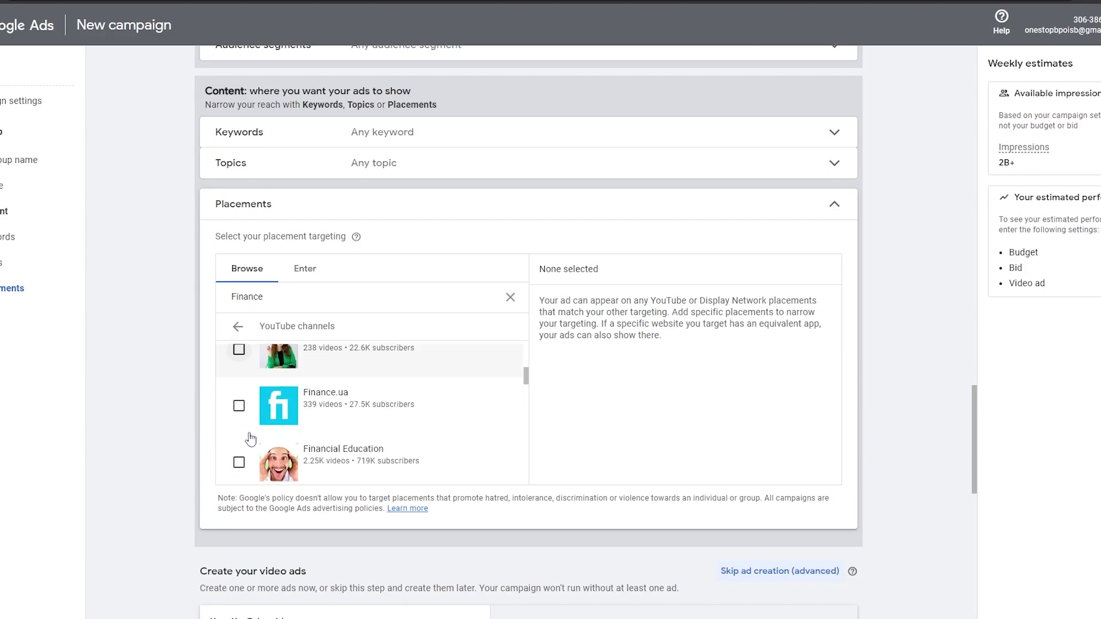
scroll(251, 435, "up", 2)
scroll(250, 434, "up", 3)
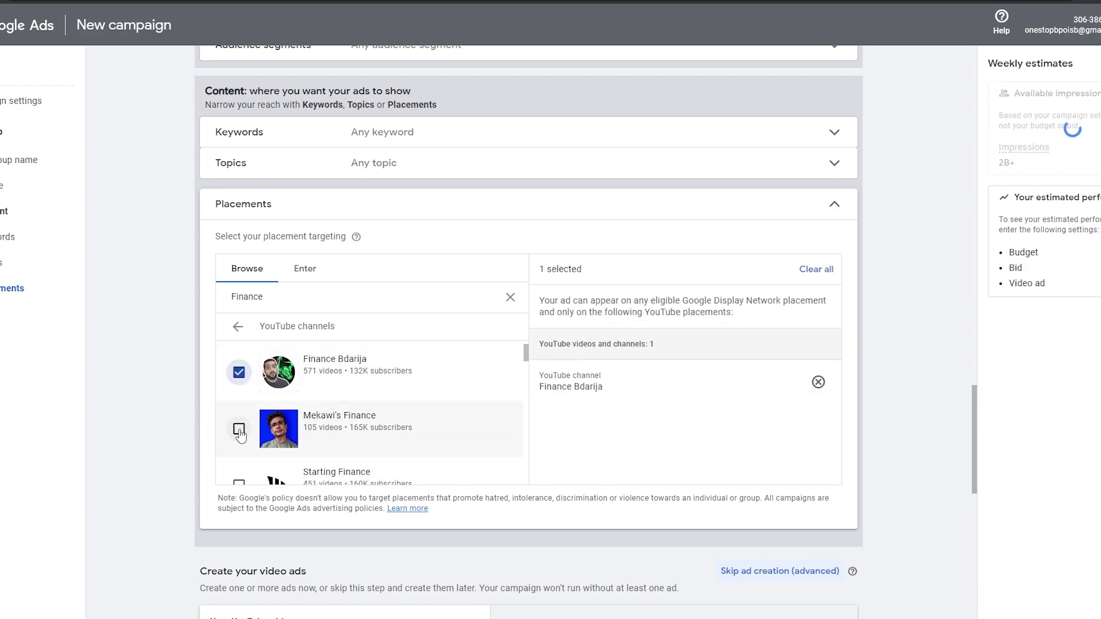
left_click(239, 429)
scroll(243, 421, "down", 2)
left_click(239, 415)
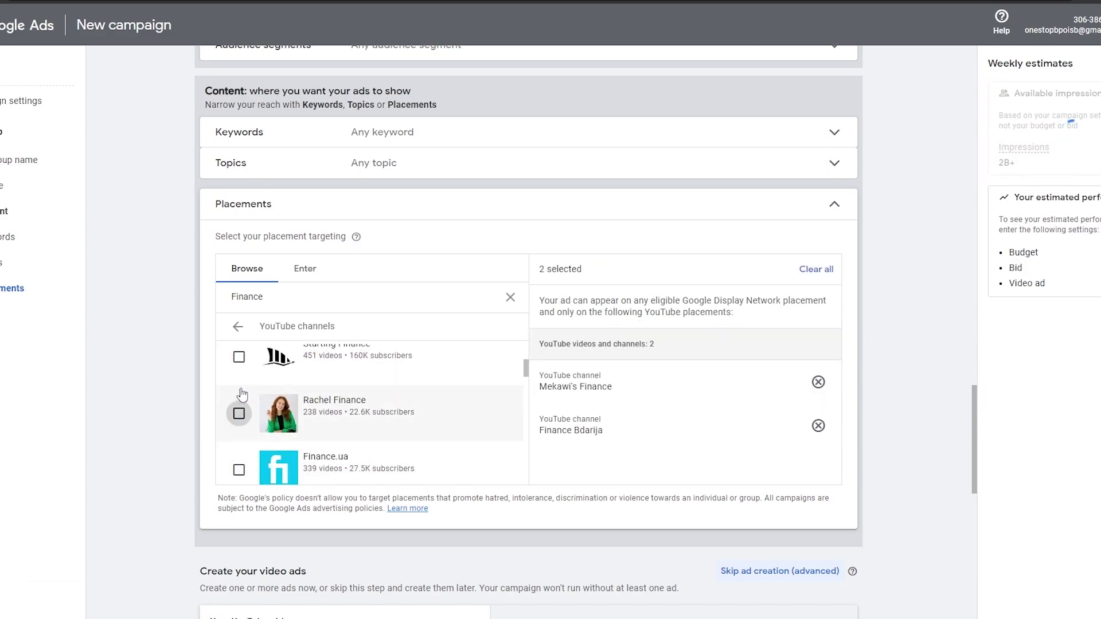
left_click(238, 357)
scroll(326, 447, "up", 4)
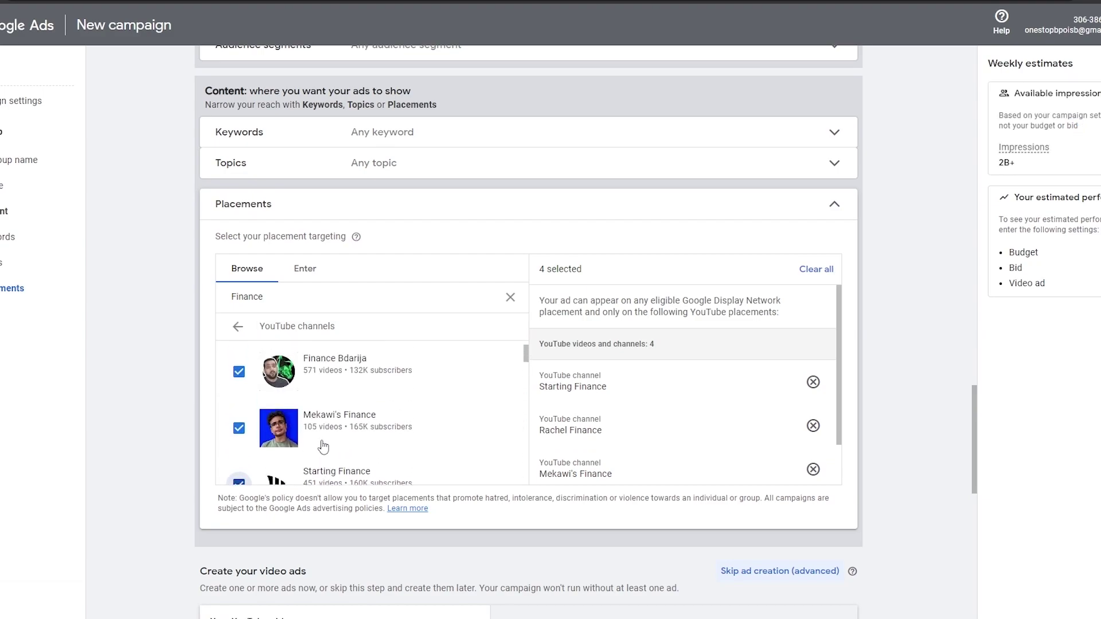
scroll(276, 499, "down", 2)
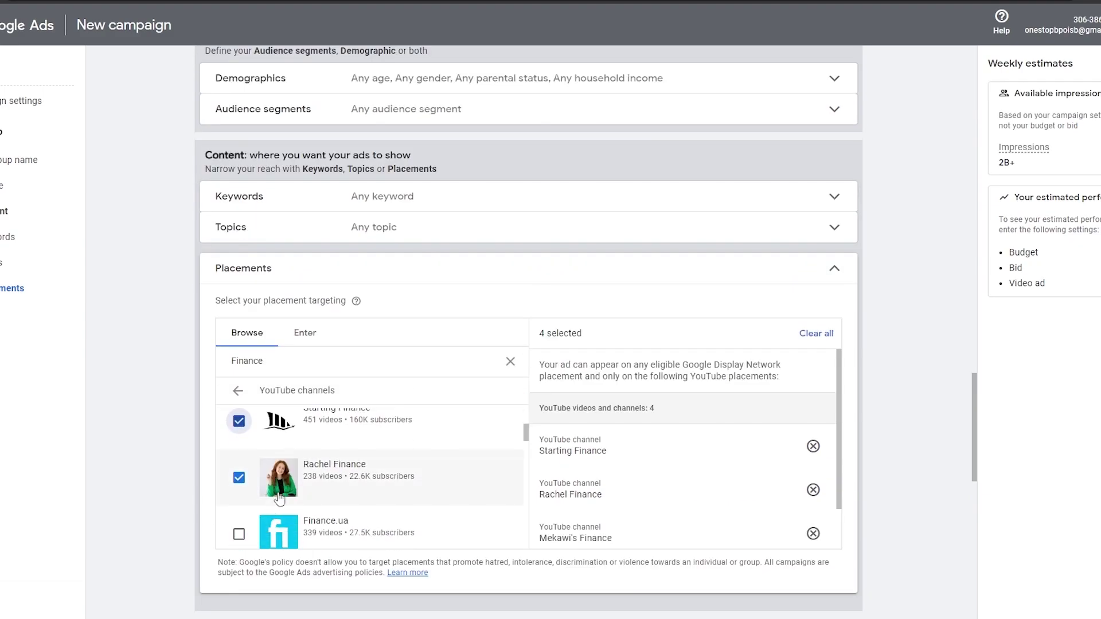
scroll(258, 436, "down", 2)
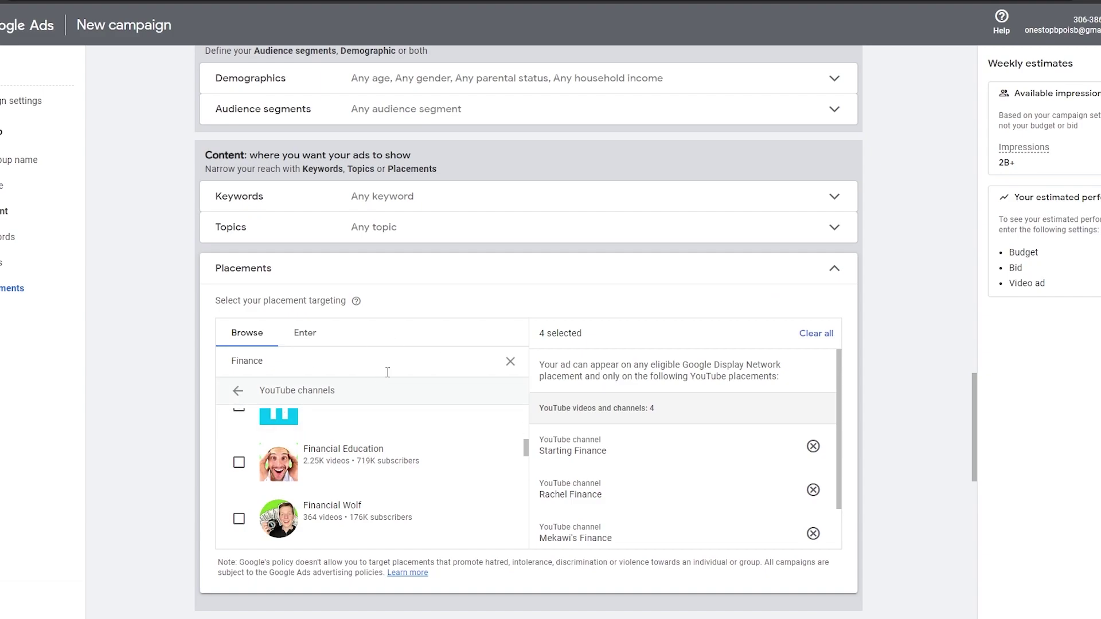
scroll(503, 384, "down", 8)
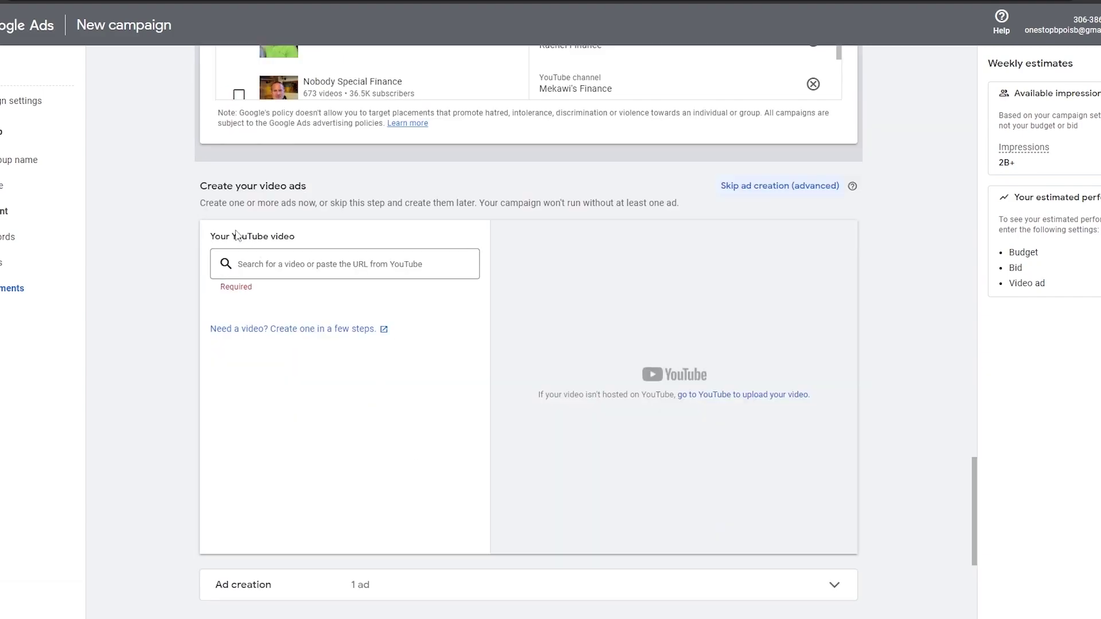
Step: Copy the WRITESONIC REVIEW video's URL from the YouTube address bar
left_click_drag(215, 239, 318, 243)
left_click(324, 245)
left_click_drag(206, 186, 347, 191)
left_click(459, 198)
scroll(487, 203, "down", 1)
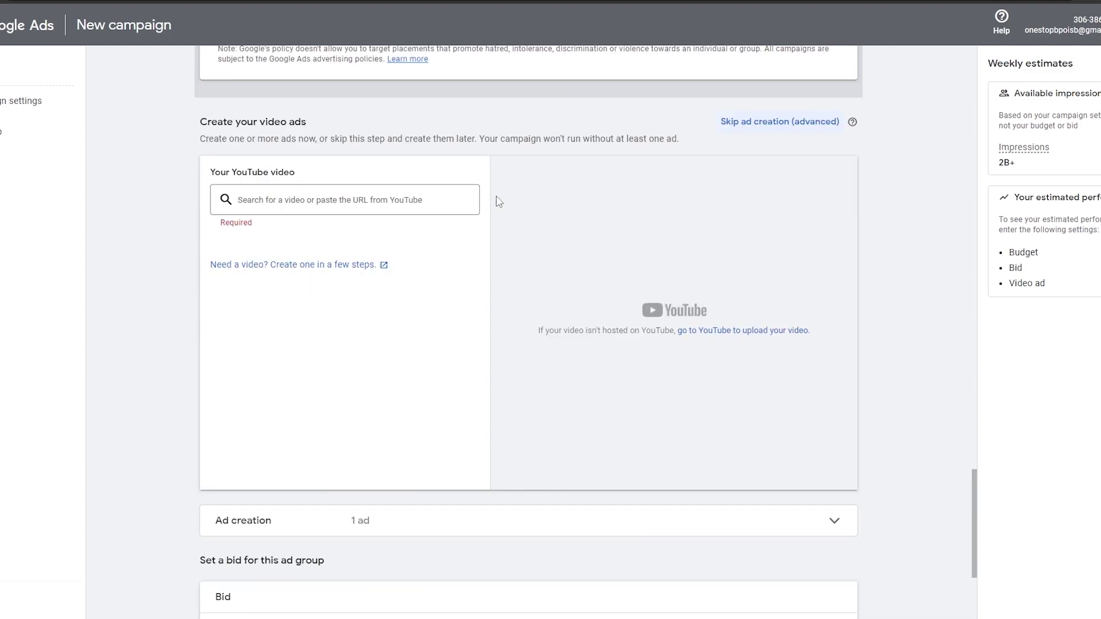
scroll(493, 202, "up", 1)
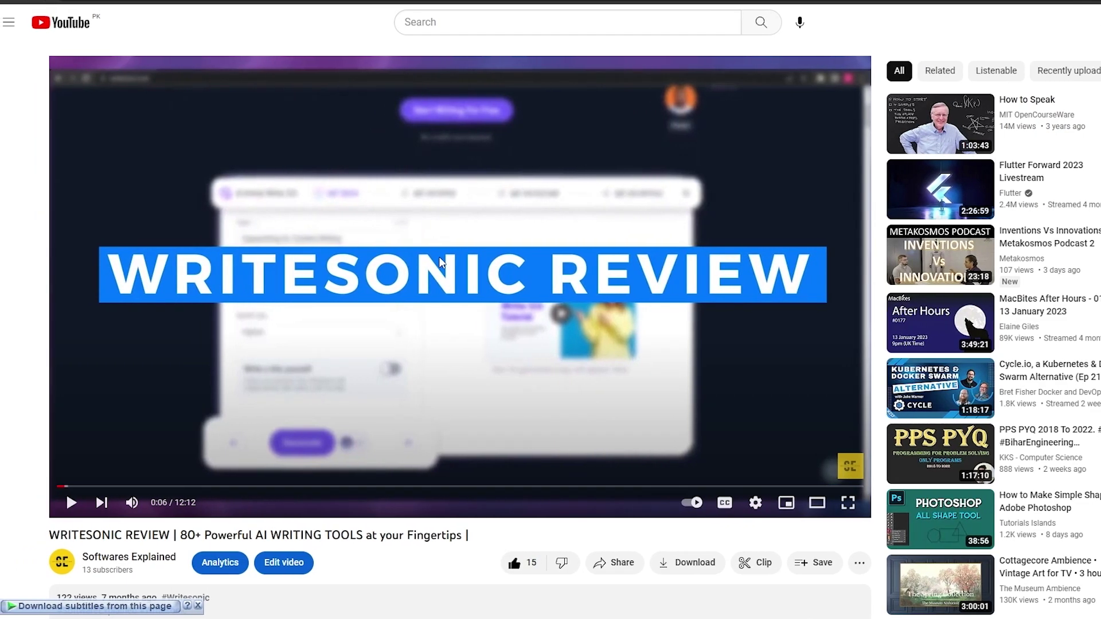
right_click(277, 2)
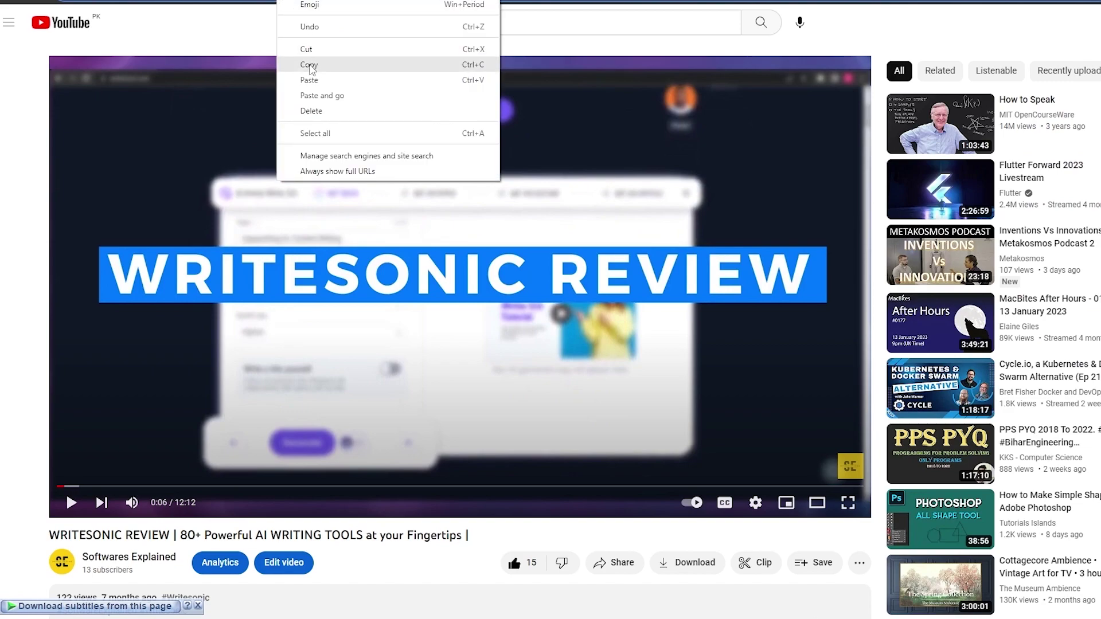
left_click(310, 65)
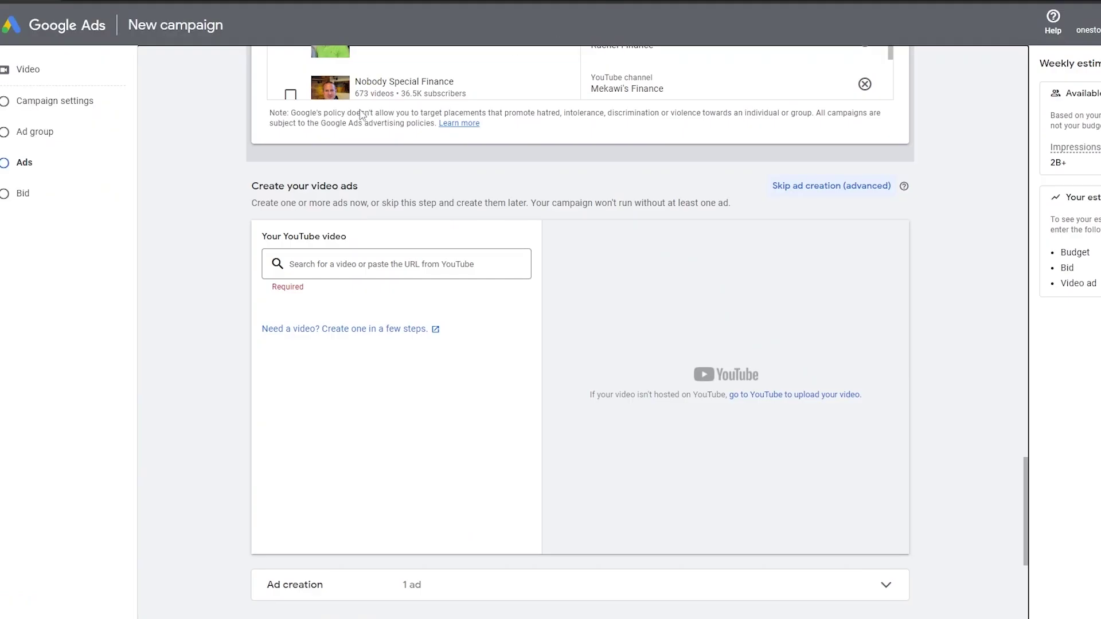
Step: Paste the WRITESONIC REVIEW video URL into the ad and choose In-feed video ad
left_click(311, 263)
key("ctrl+v")
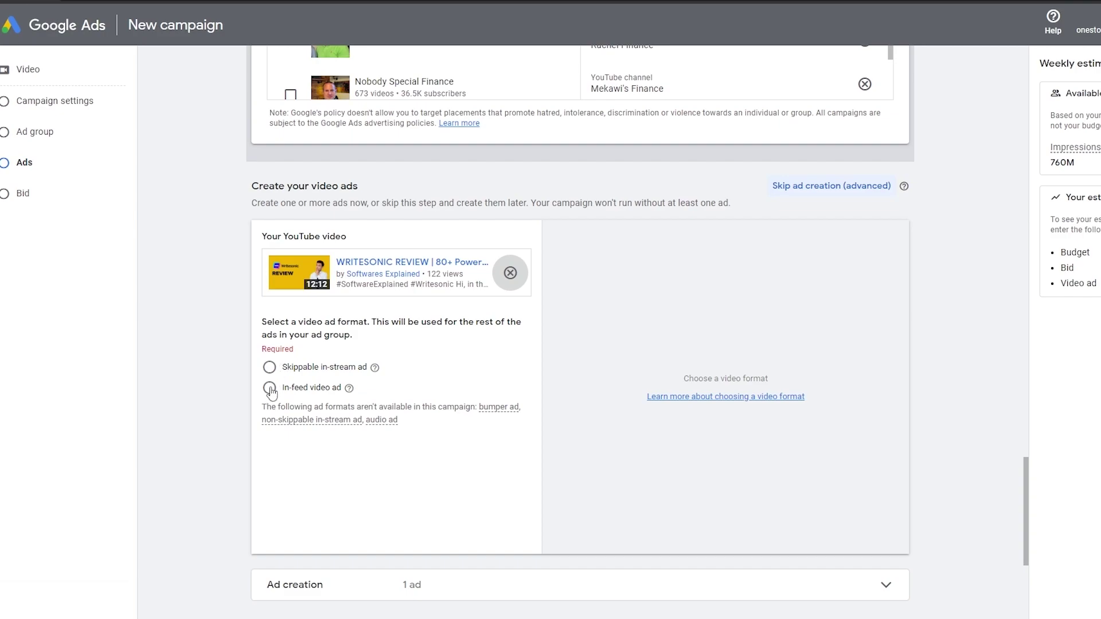
left_click(270, 390)
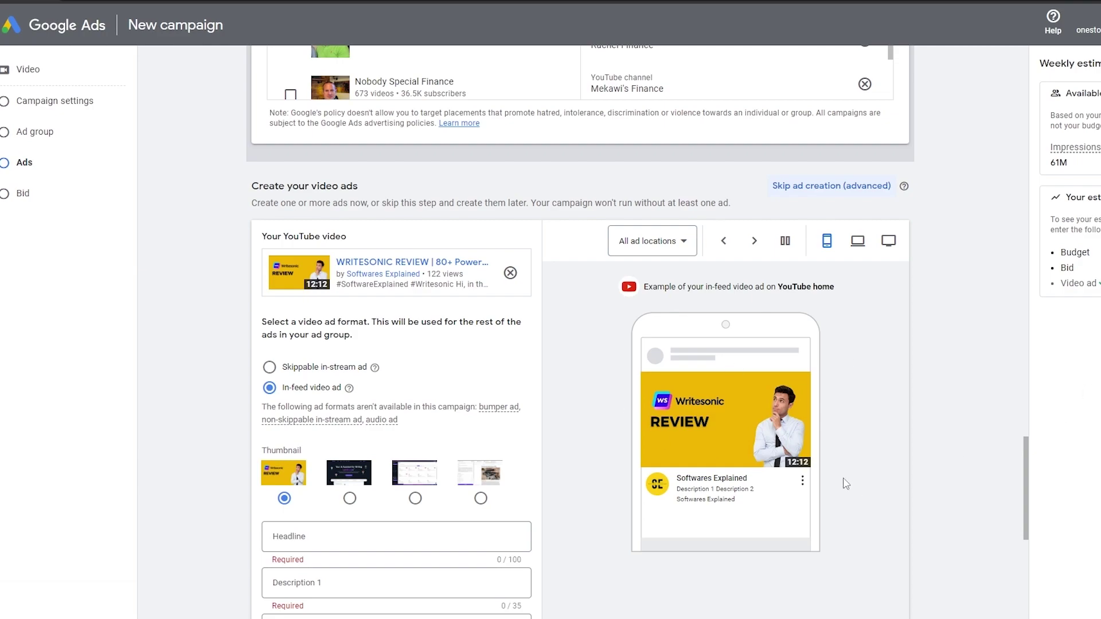
scroll(820, 479, "down", 1)
scroll(775, 347, "down", 1)
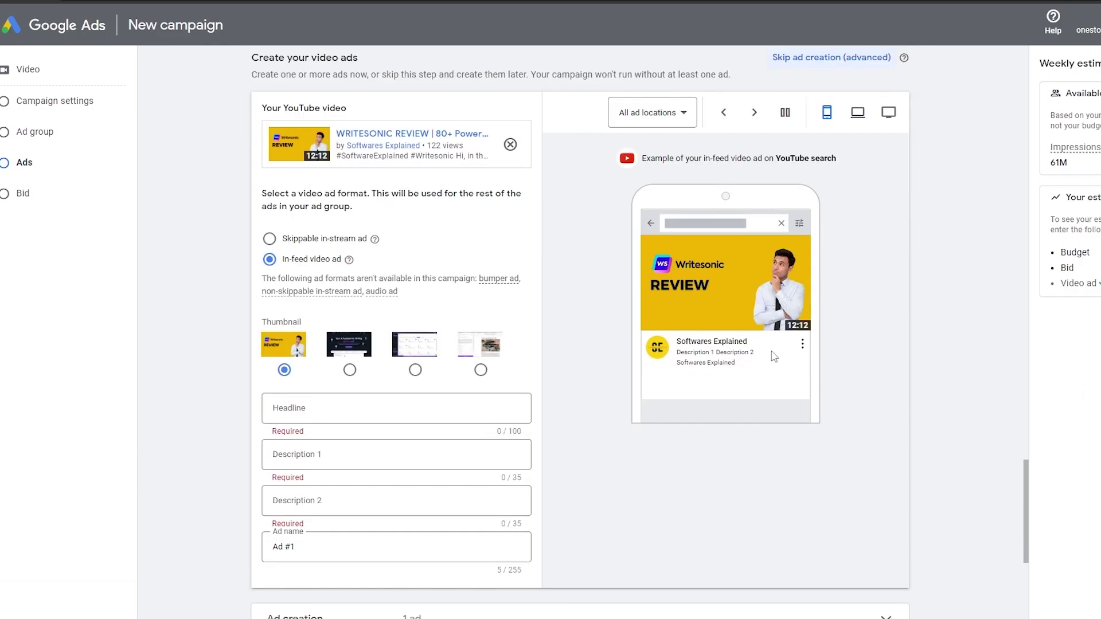
scroll(783, 402, "up", 1)
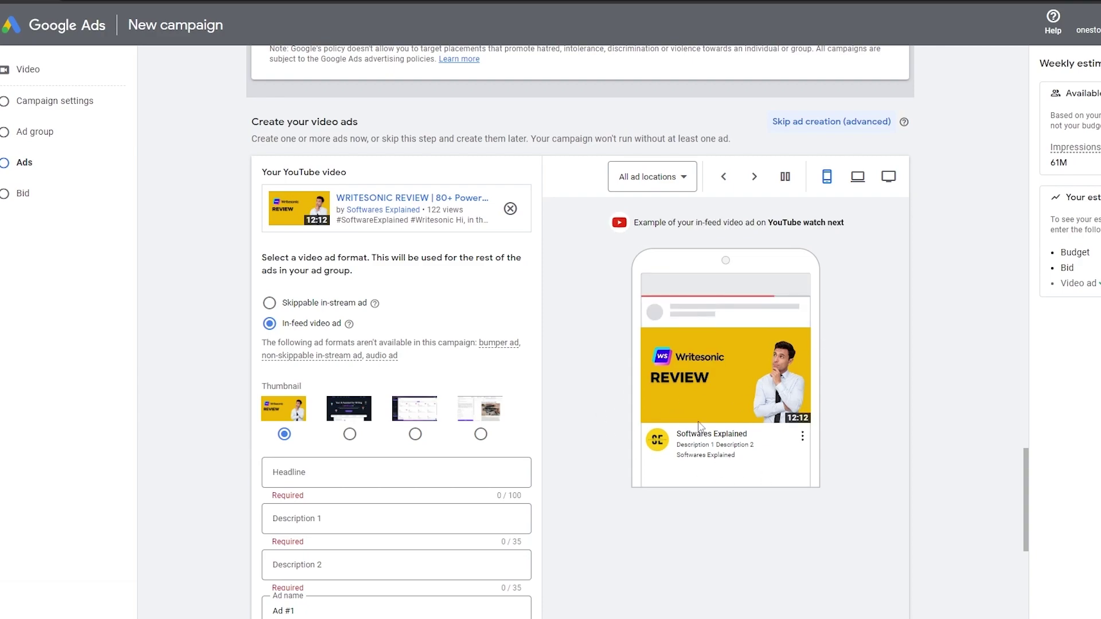
Step: Set the ad format to Skippable in-stream ad with the Call-to-action left unchecked
left_click(270, 304)
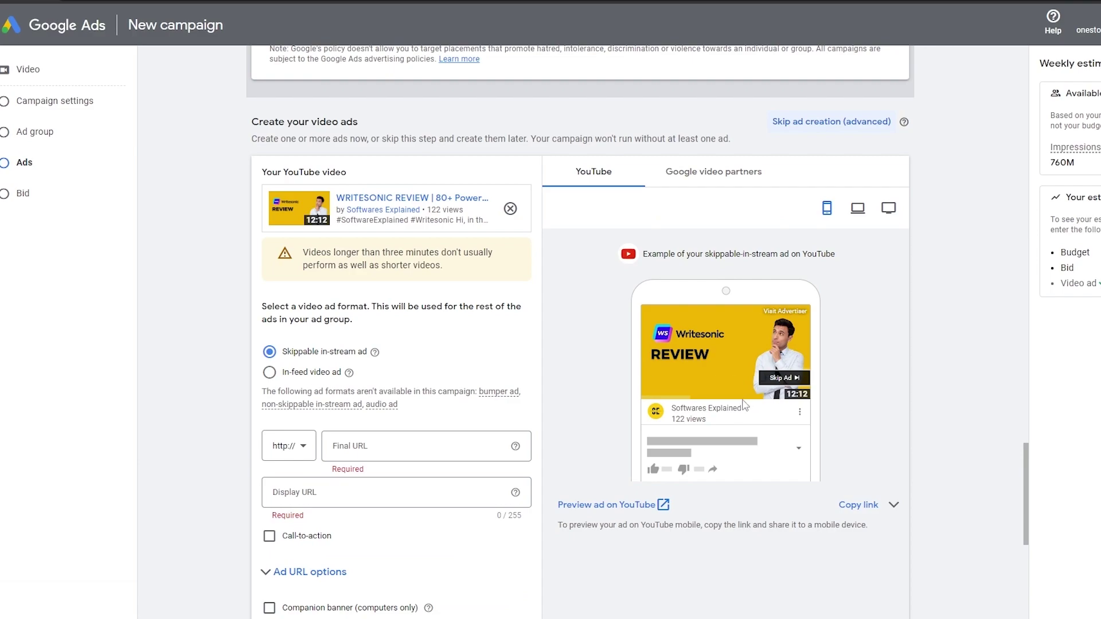
scroll(600, 442, "down", 2)
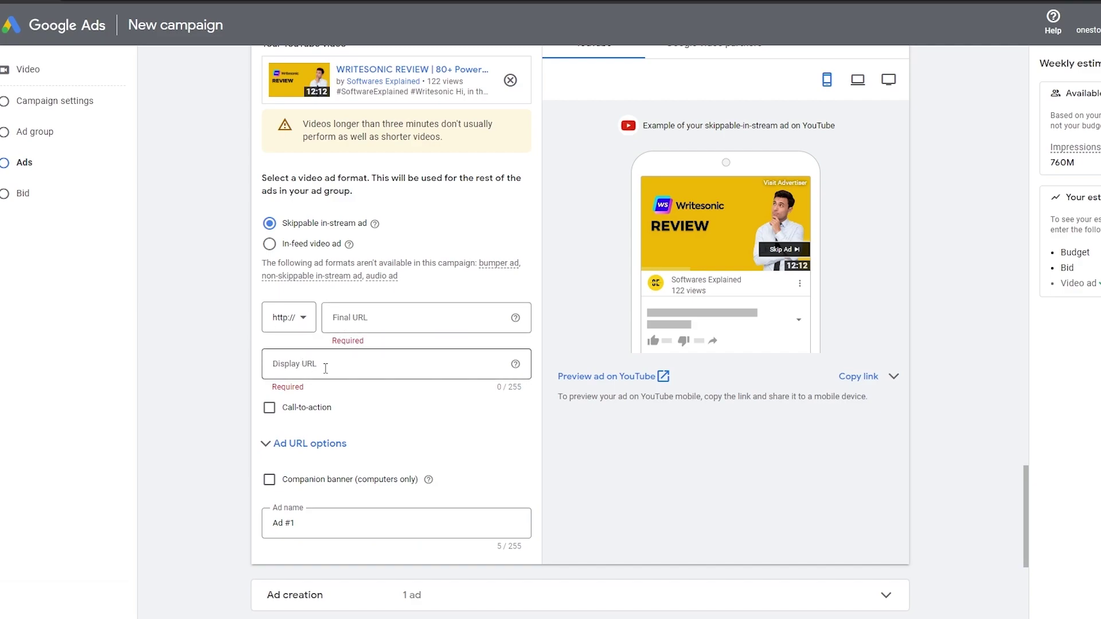
left_click(268, 414)
left_click(269, 408)
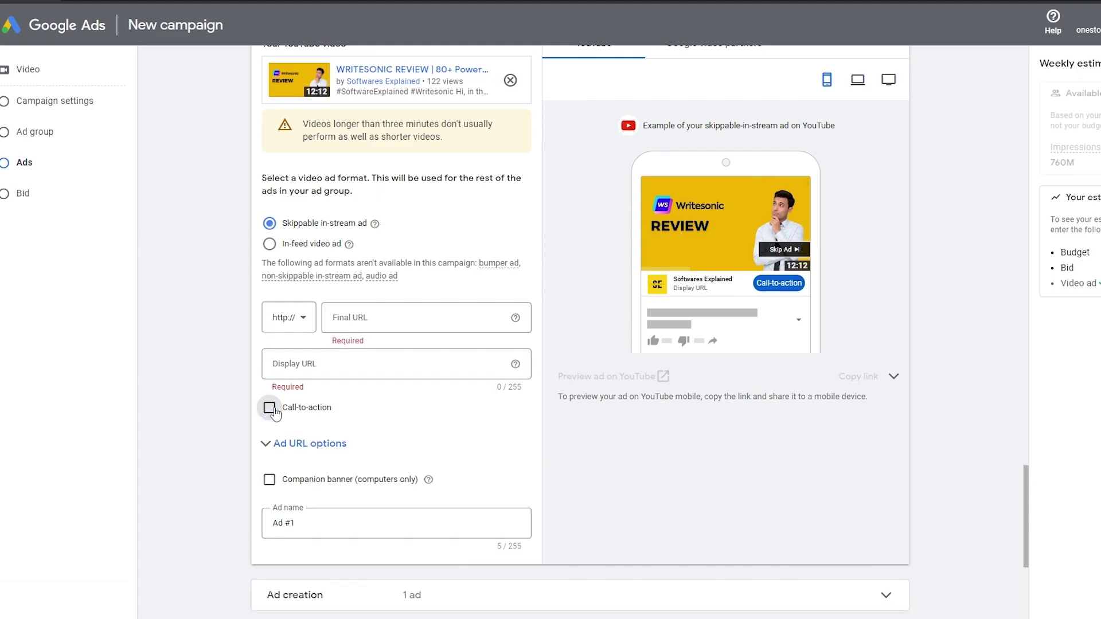
scroll(325, 445, "down", 1)
scroll(441, 534, "down", 4)
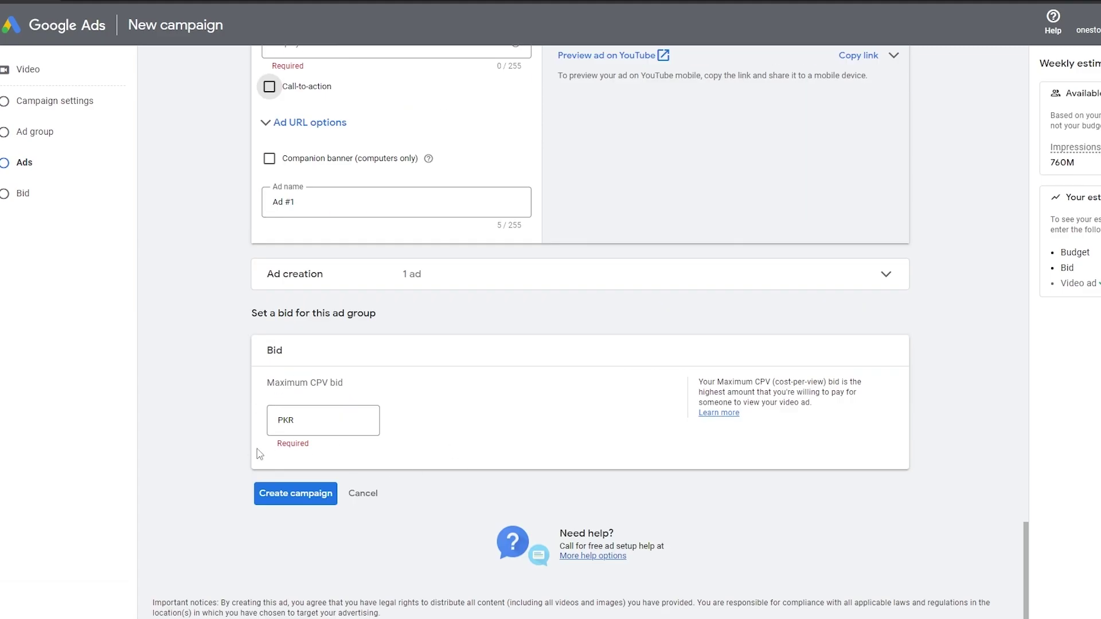